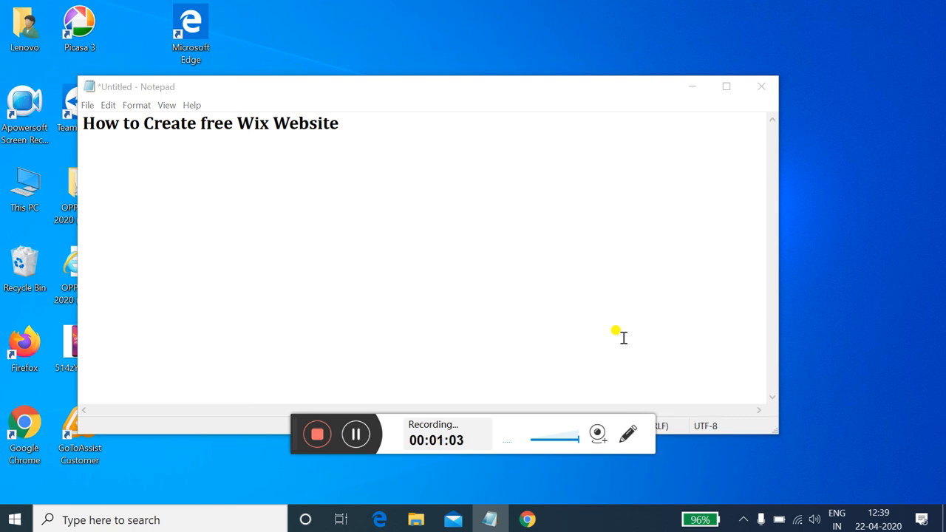
# Switch to Chrome and advance past the welcome screen in the open Gmail inbox.
pyautogui.click(524, 510)
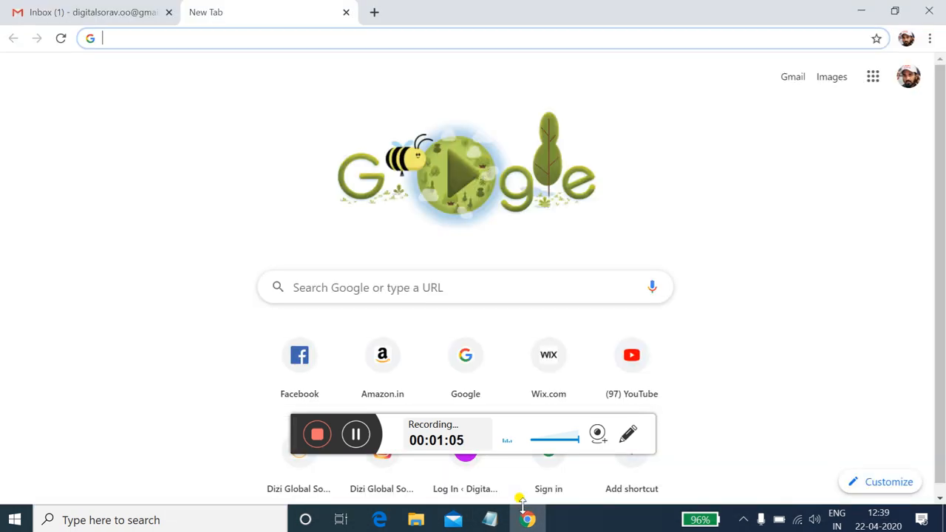
pyautogui.click(67, 8)
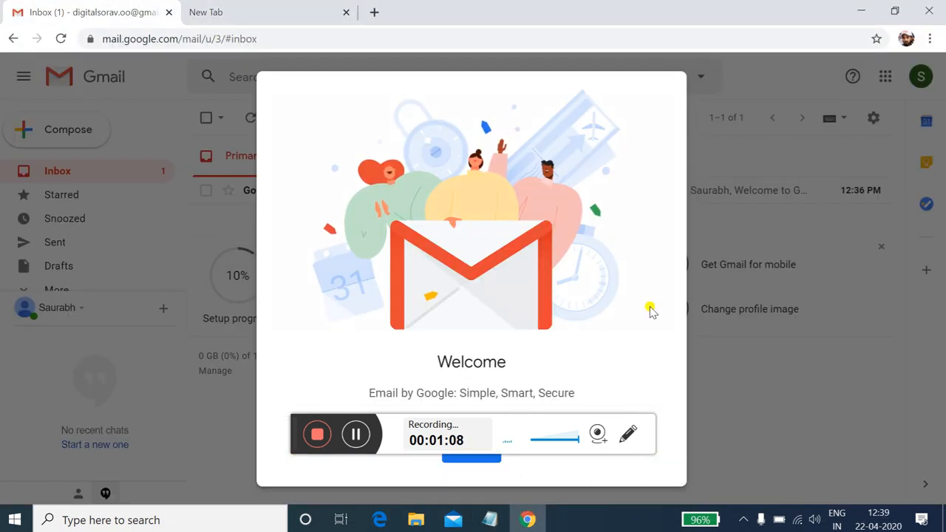
pyautogui.click(477, 462)
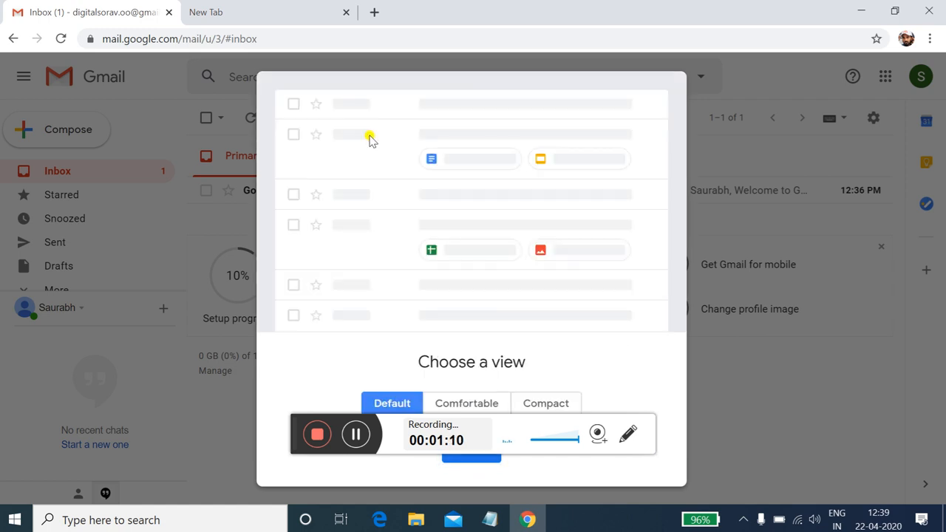
# Open wix.com in the empty browser tab.
pyautogui.click(250, 8)
pyautogui.write('w')
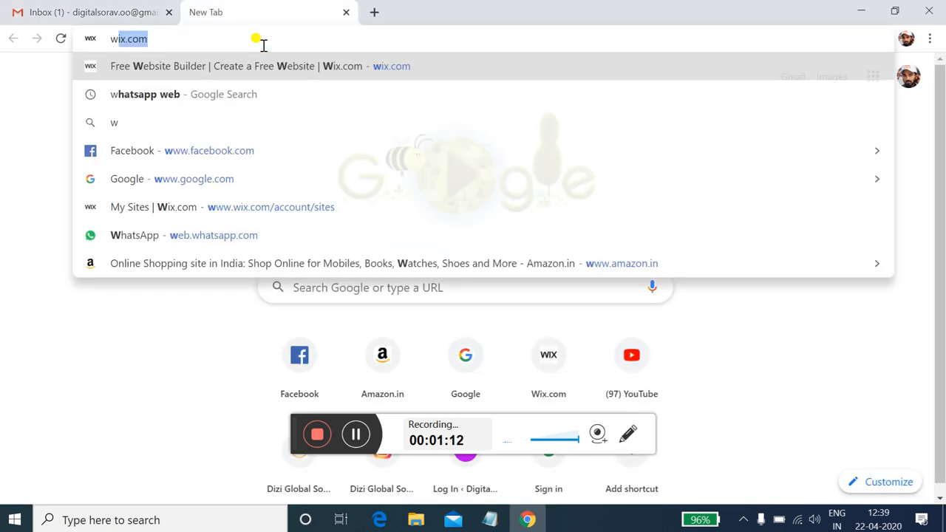
pyautogui.write('ix.com')
pyautogui.press('Return')
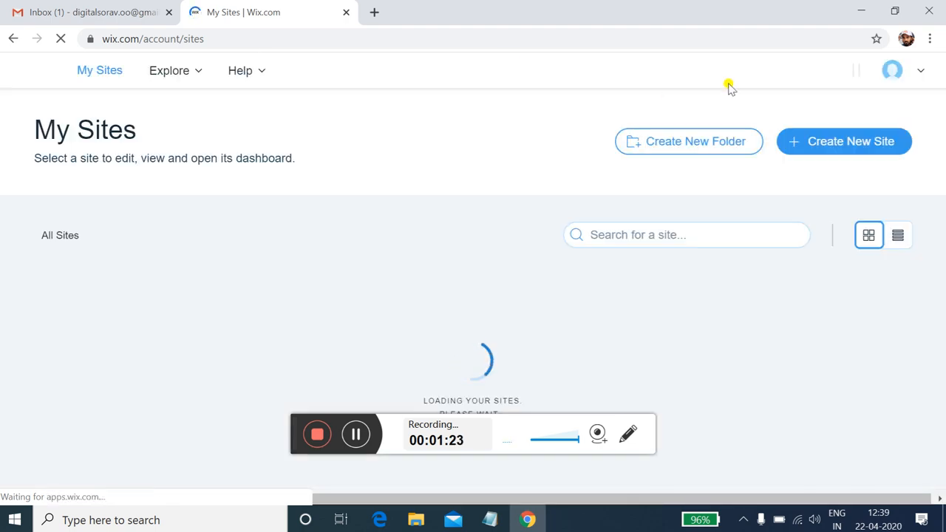
# Log out of the current Wix account and log in with Google using the last account listed.
pyautogui.click(904, 78)
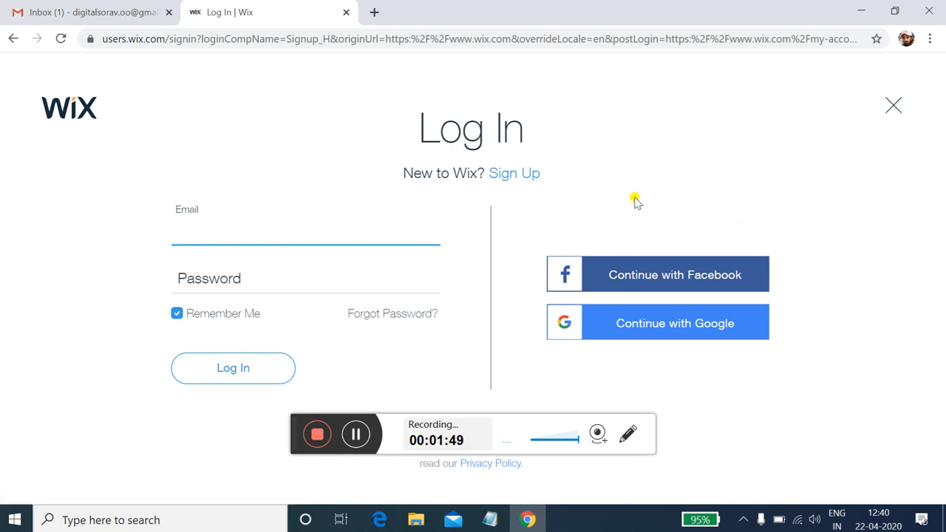
pyautogui.click(652, 327)
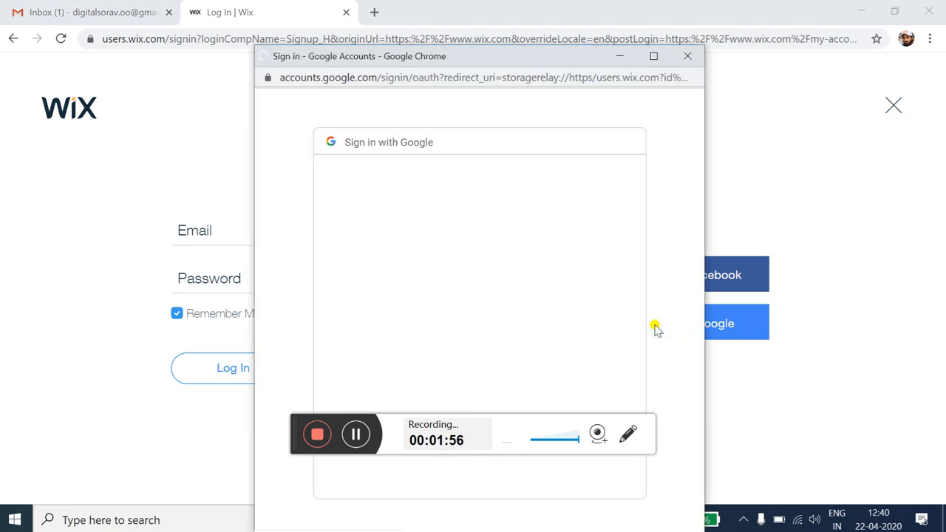
pyautogui.scroll(-2, 701, 472)
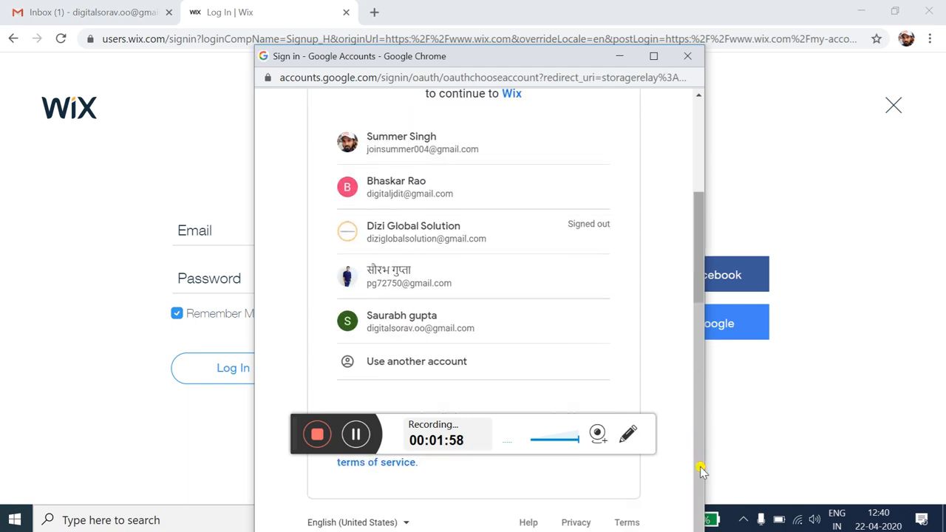
pyautogui.click(435, 323)
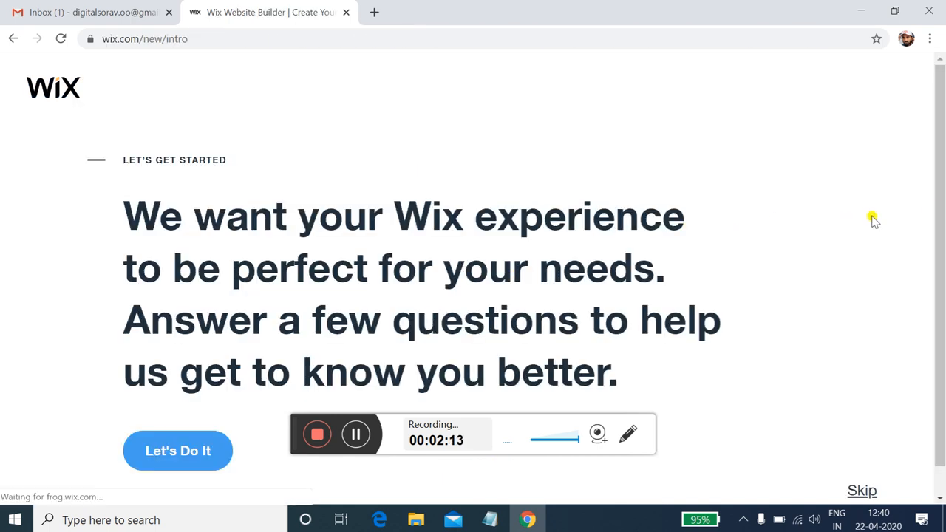
# Skip the introductory questions and choose to create the website with the Editor from a template.
pyautogui.moveTo(944, 202); pyautogui.dragTo(944, 277)
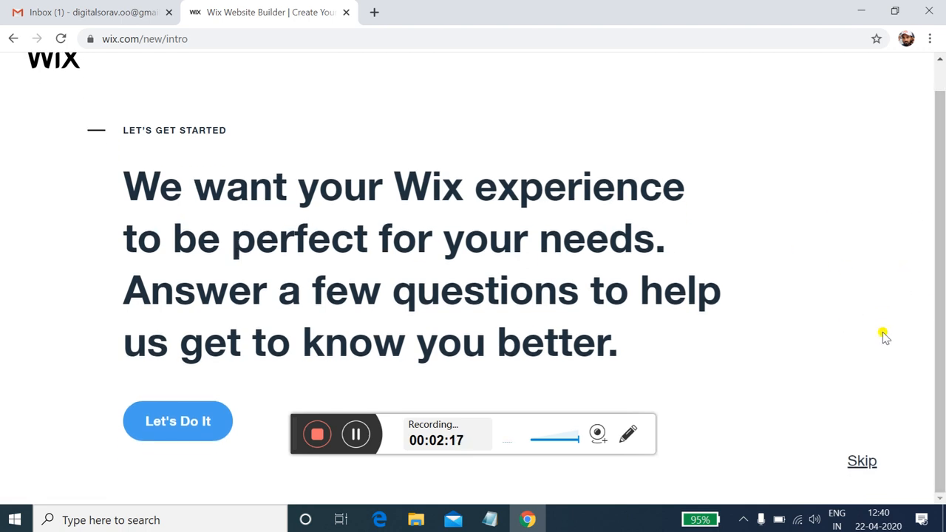
pyautogui.click(863, 462)
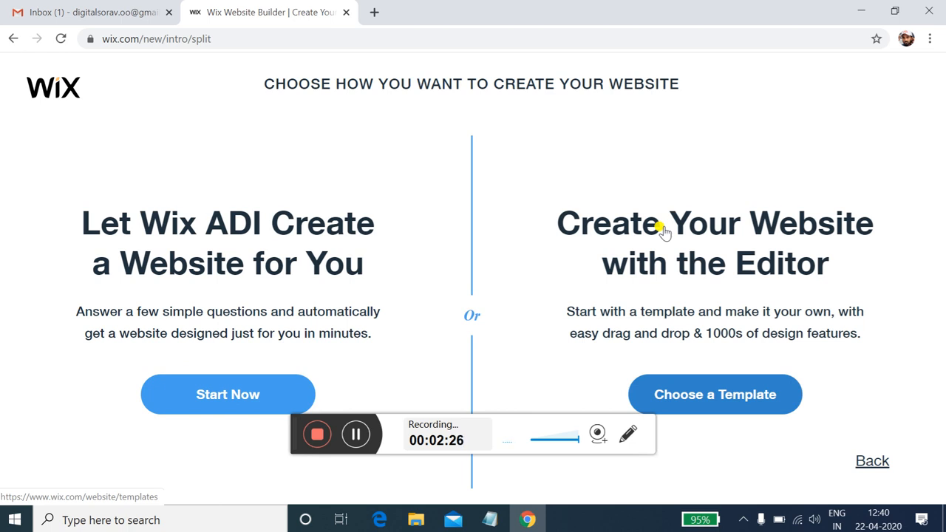
pyautogui.click(723, 407)
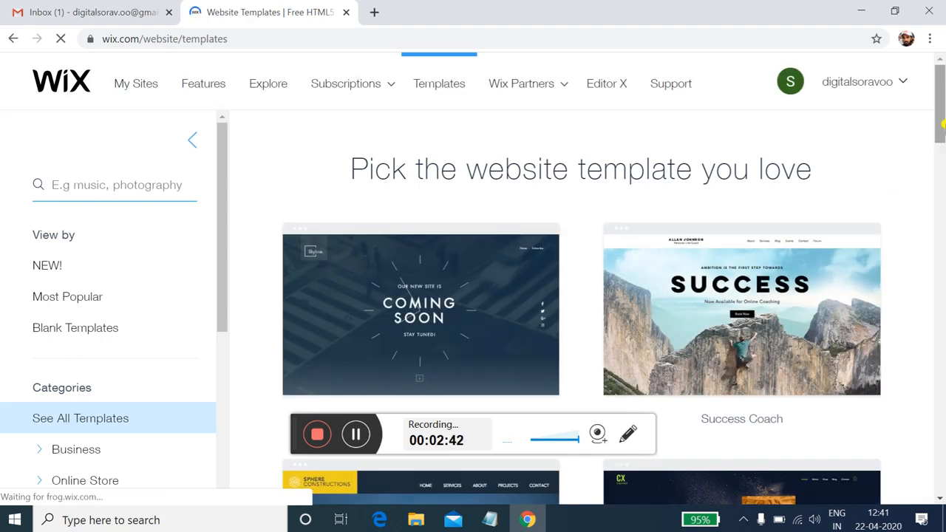
# Search the website templates for "digital marketing".
pyautogui.moveTo(942, 113); pyautogui.dragTo(943, 70)
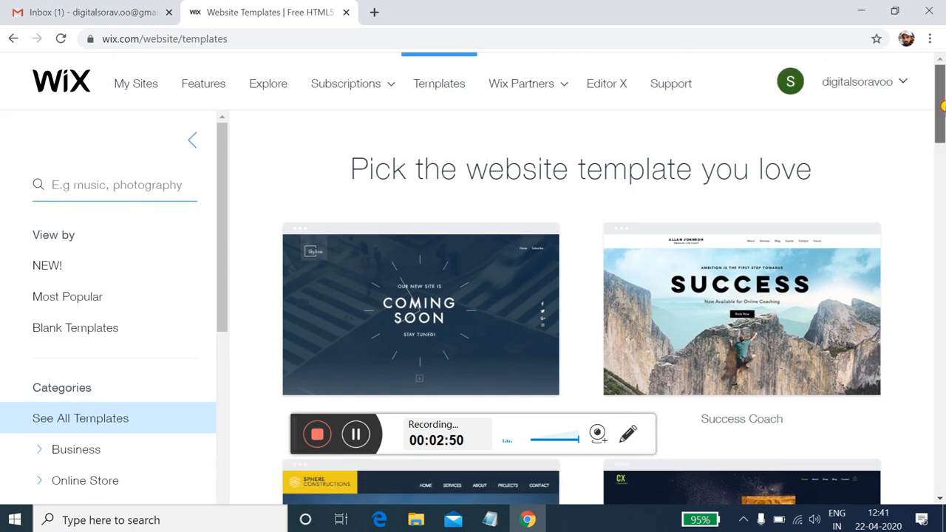
pyautogui.click(143, 183)
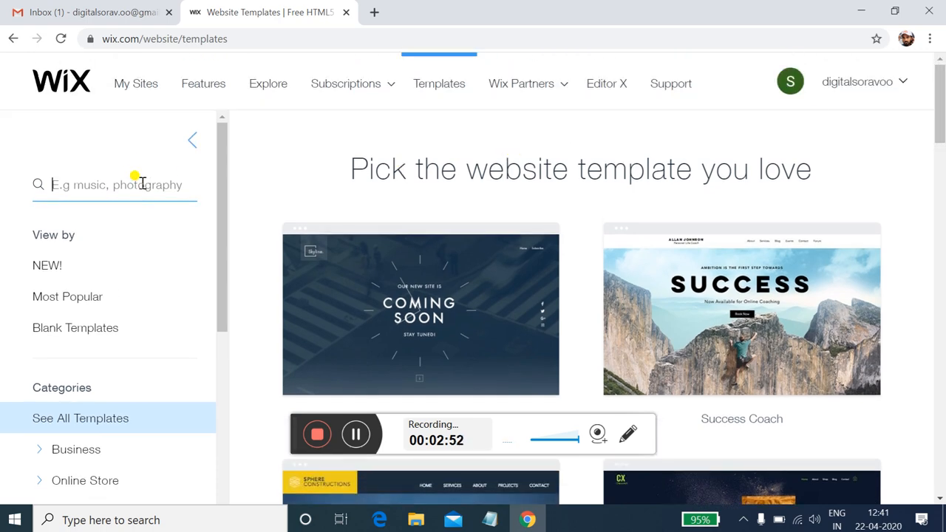
pyautogui.write('digital m')
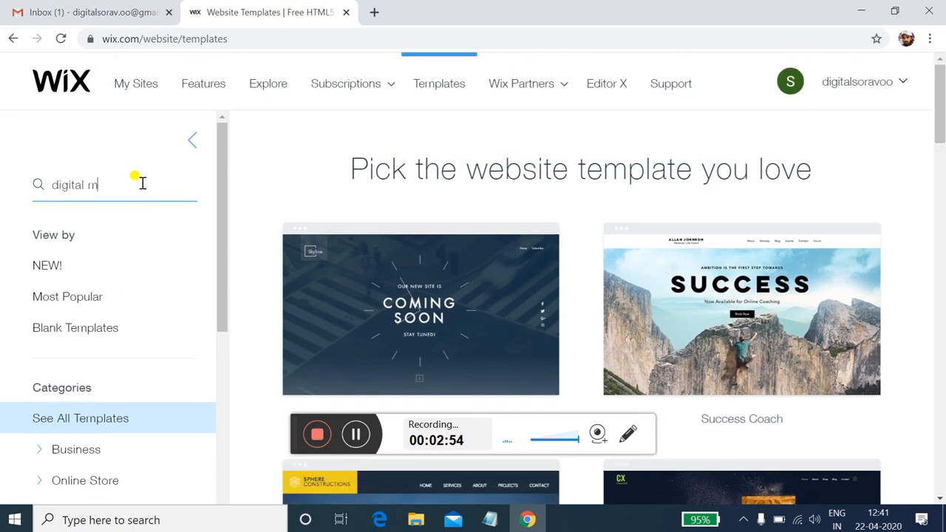
pyautogui.write('arketing')
pyautogui.press('Return')
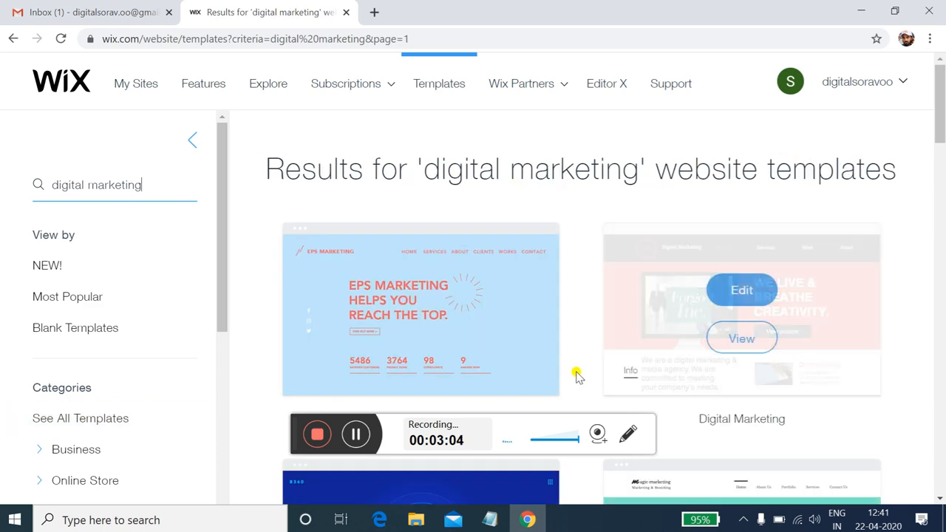
pyautogui.click(629, 434)
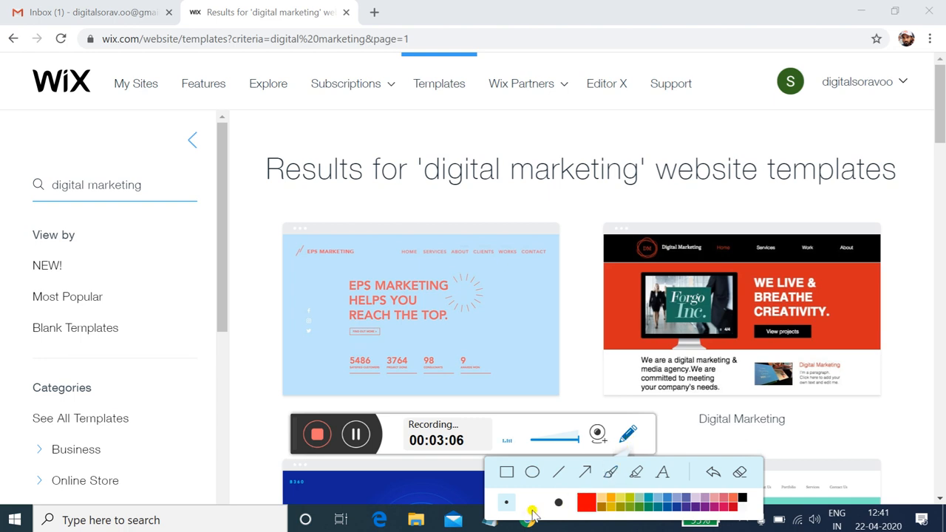
pyautogui.click(532, 472)
pyautogui.click(587, 504)
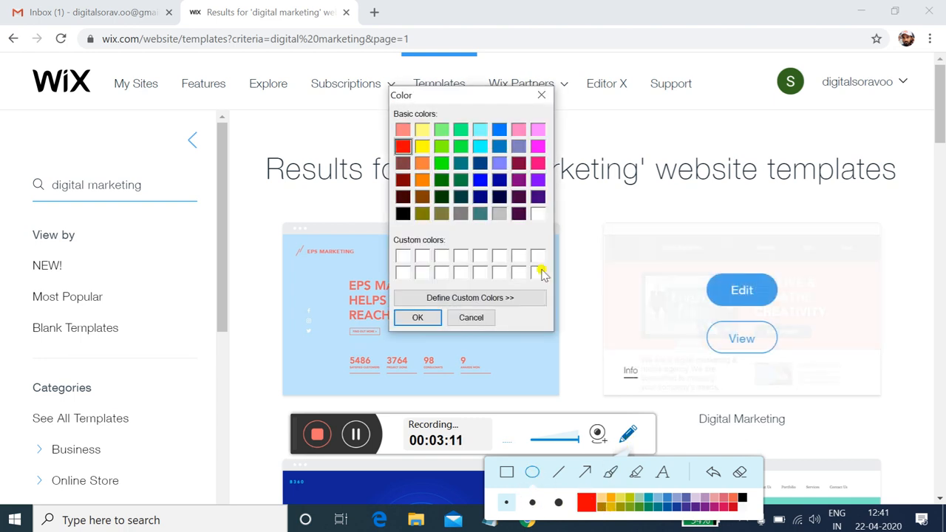
pyautogui.click(415, 315)
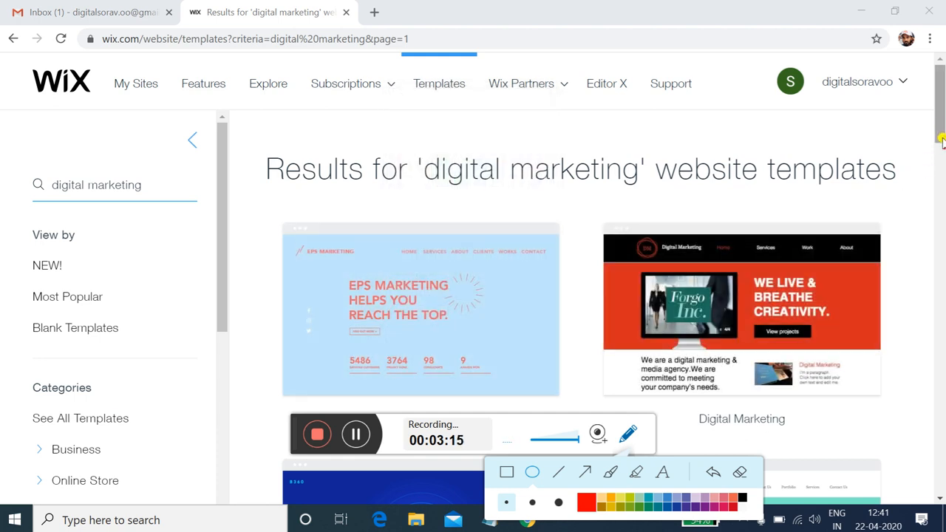
pyautogui.click(628, 438)
# Browse the digital marketing templates and open the Digital Advertising Agency template for editing.
pyautogui.moveTo(941, 115)
pyautogui.mouseDown()
pyautogui.moveTo(942, 367)
pyautogui.moveTo(942, 118)
pyautogui.mouseUp()
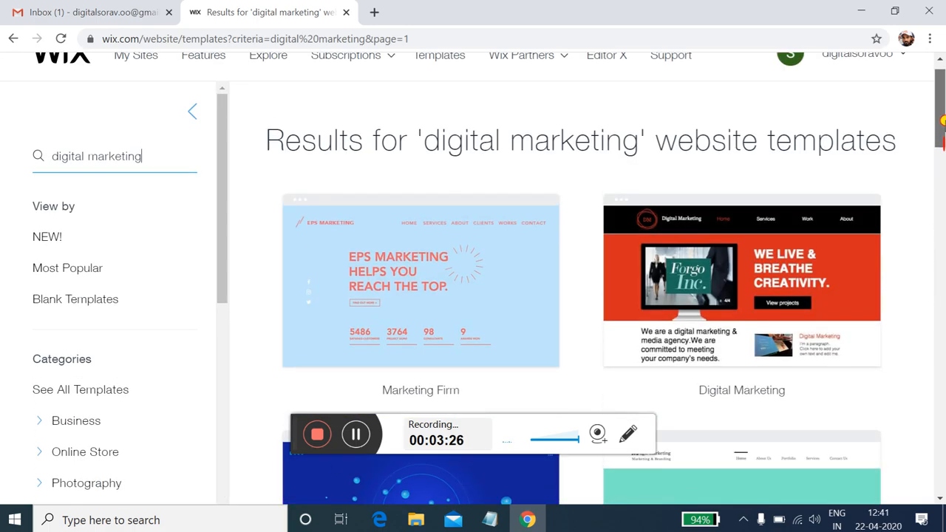
pyautogui.moveTo(415, 305)
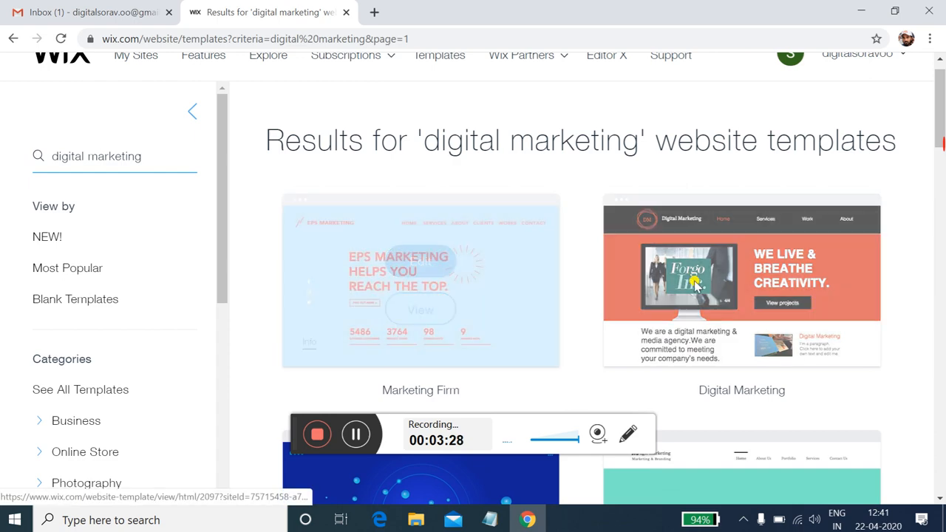
pyautogui.moveTo(941, 123); pyautogui.dragTo(941, 133)
pyautogui.scroll(-2, 582, 279)
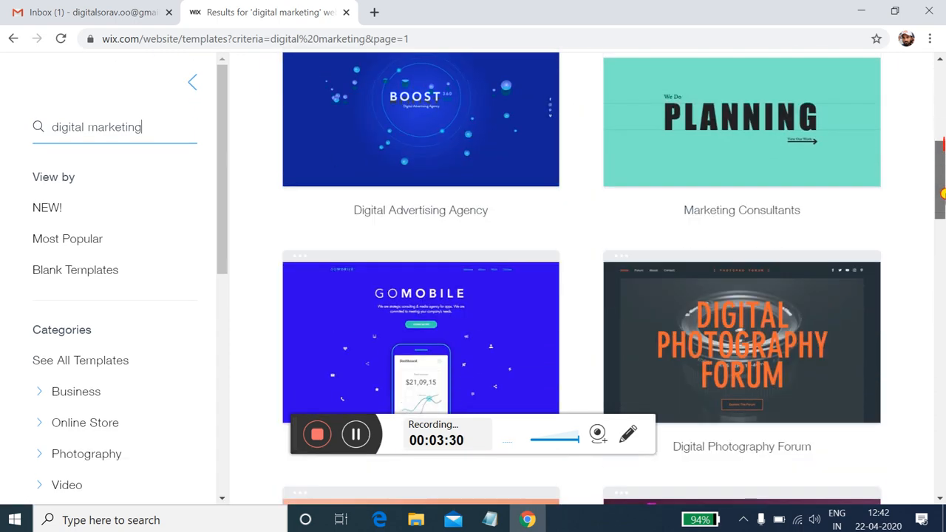
pyautogui.scroll(2, 581, 278)
pyautogui.scroll(-1, 582, 279)
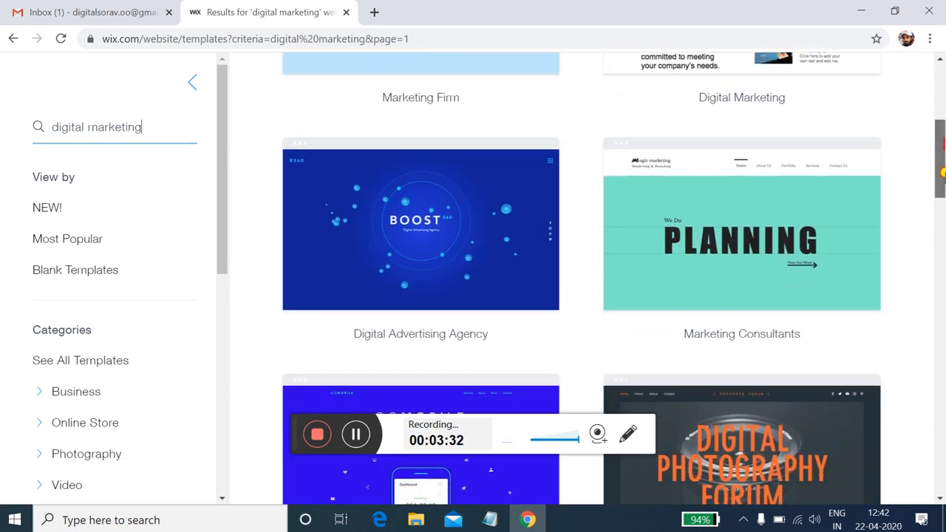
pyautogui.moveTo(419, 218)
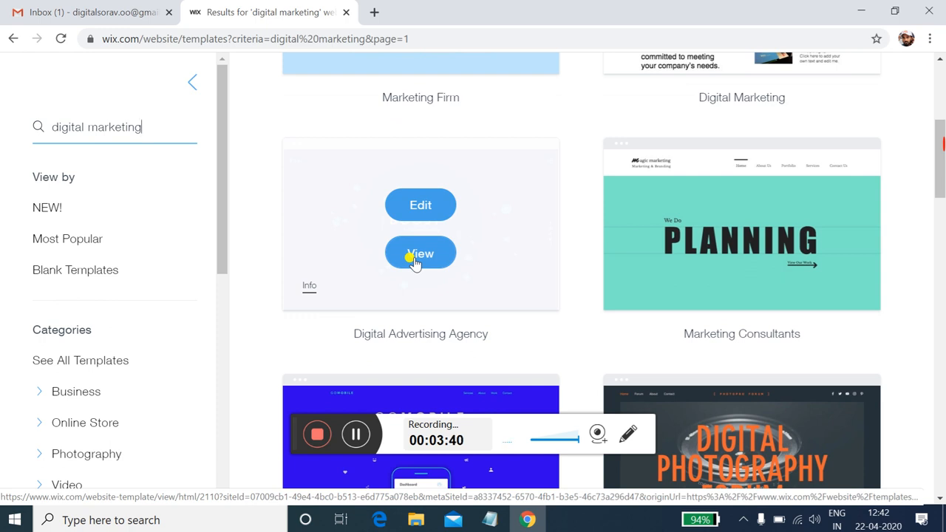
pyautogui.click(423, 214)
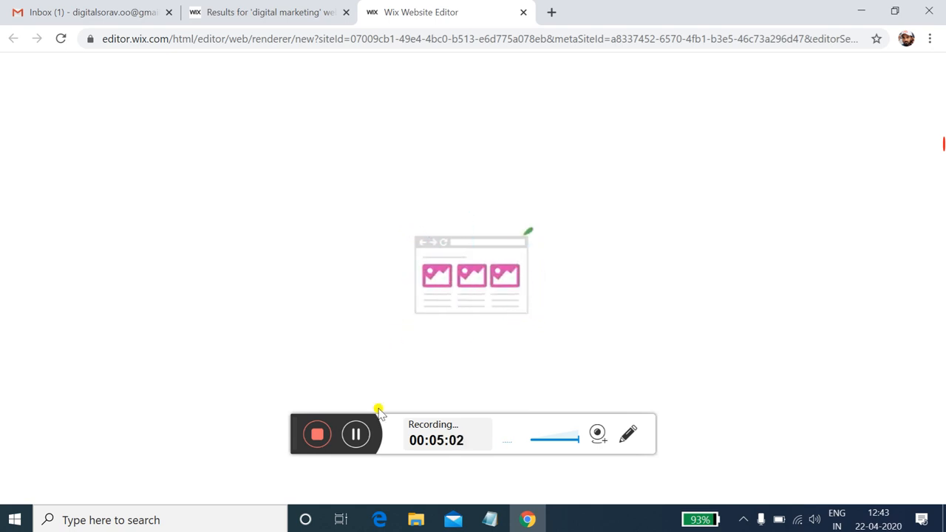
pyautogui.click(354, 436)
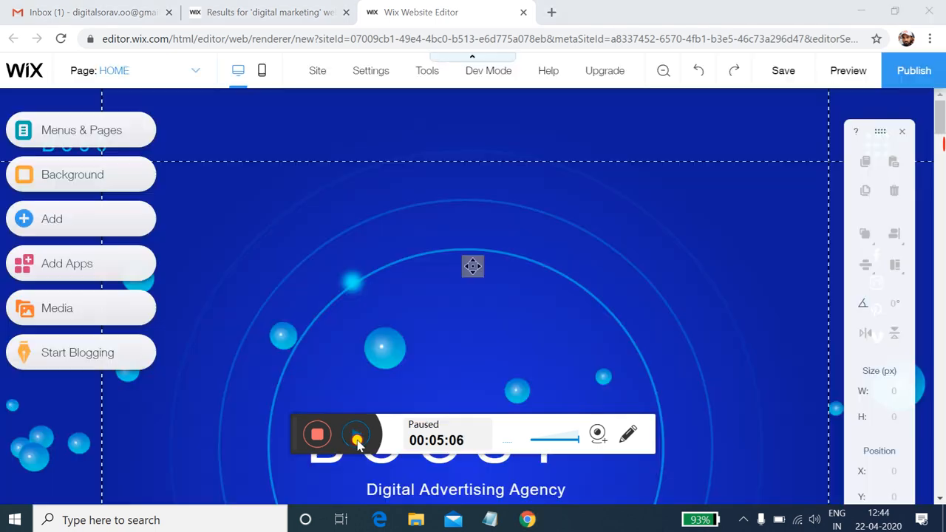
pyautogui.click(355, 436)
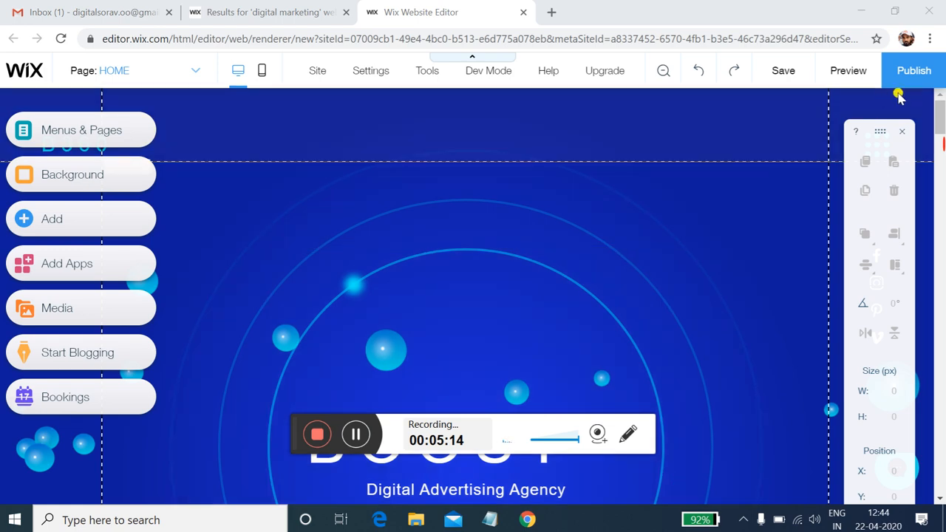
# Start publishing, choose the free Wix.com domain with the site name DigitalSorav, and save the site.
pyautogui.click(908, 77)
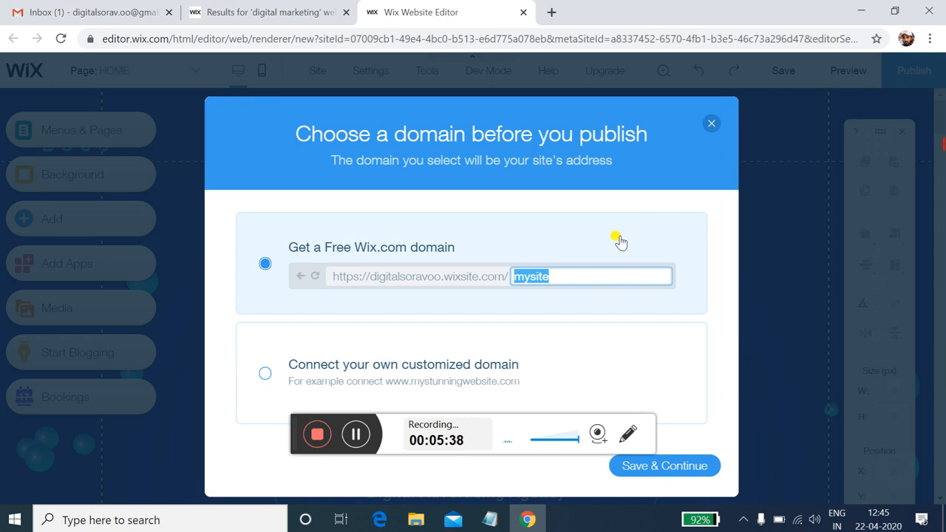
pyautogui.press('BackSpace')
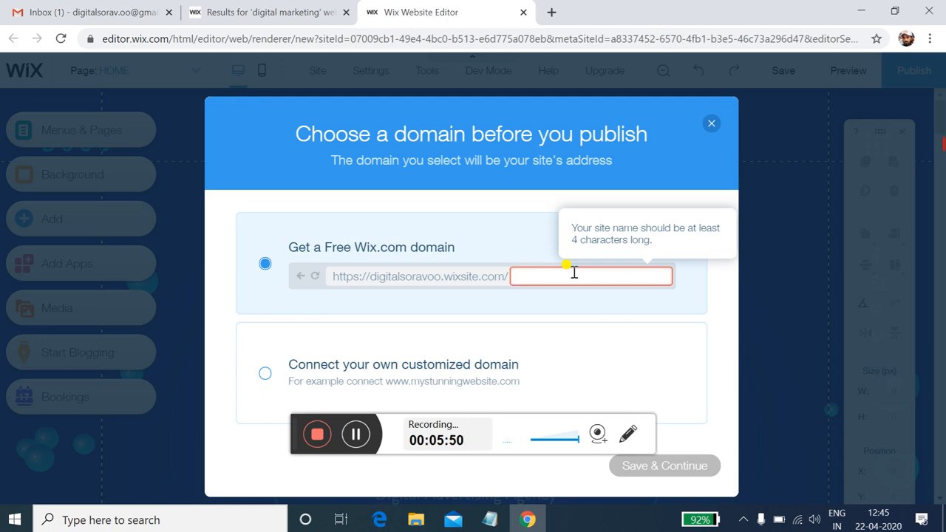
pyautogui.write('Digita')
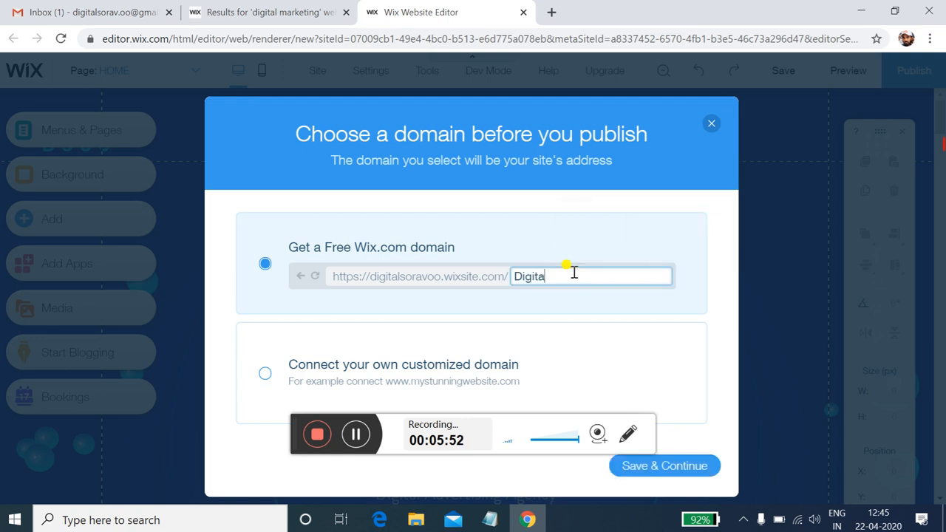
pyautogui.write('lSorav')
pyautogui.click(698, 205)
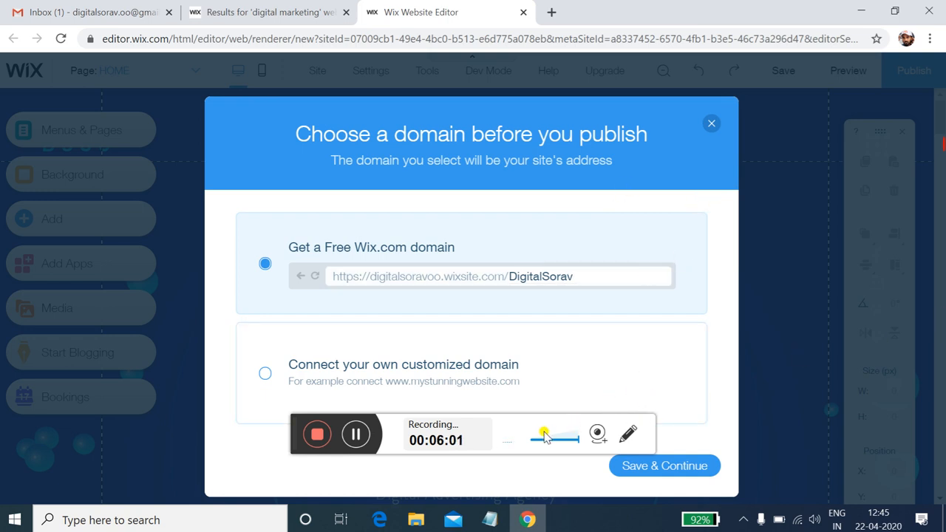
pyautogui.click(661, 467)
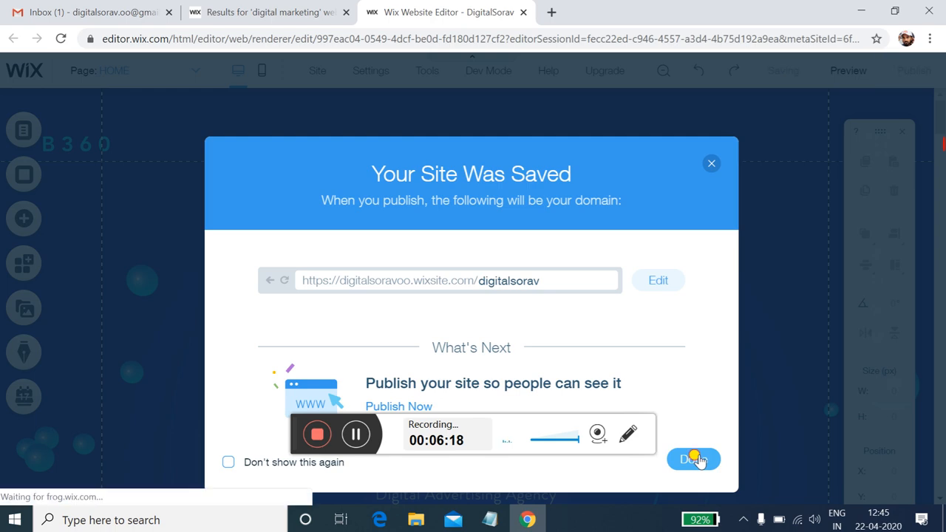
pyautogui.click(693, 460)
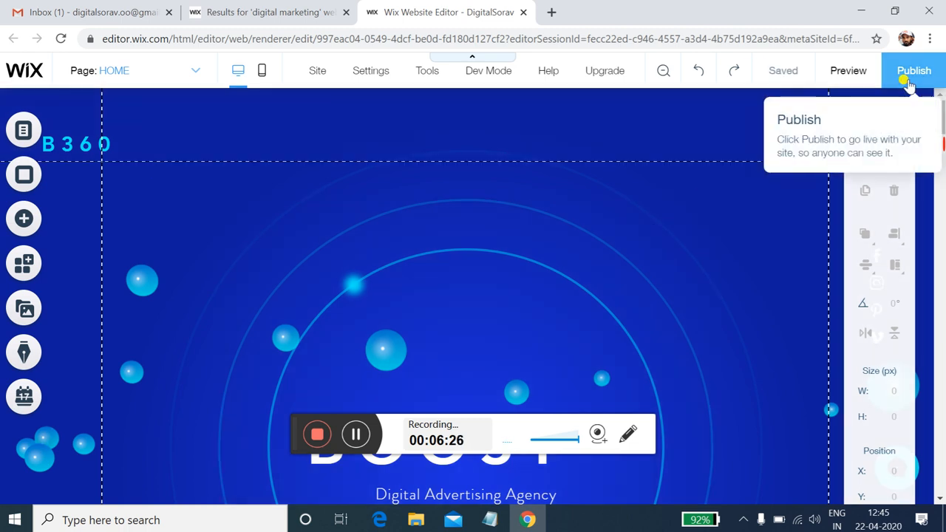
# Publish the saved site and open its live version.
pyautogui.click(910, 81)
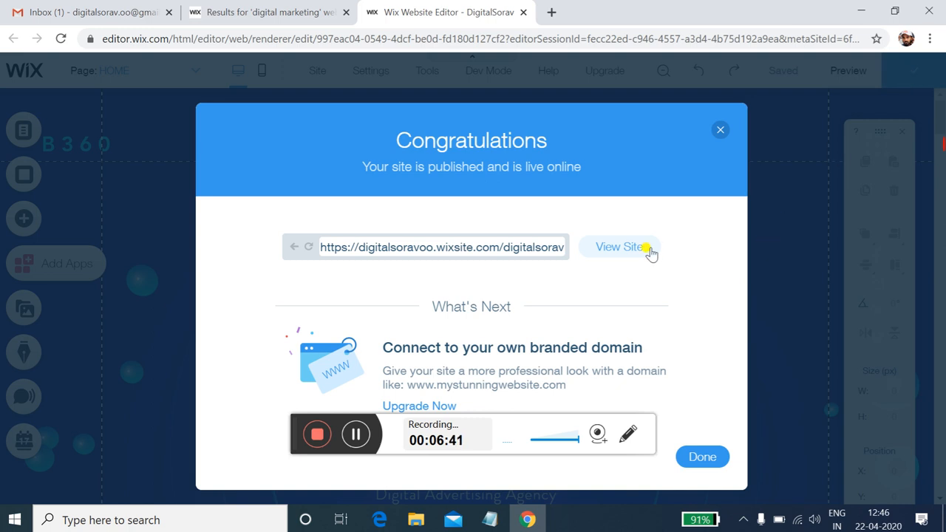
pyautogui.click(641, 248)
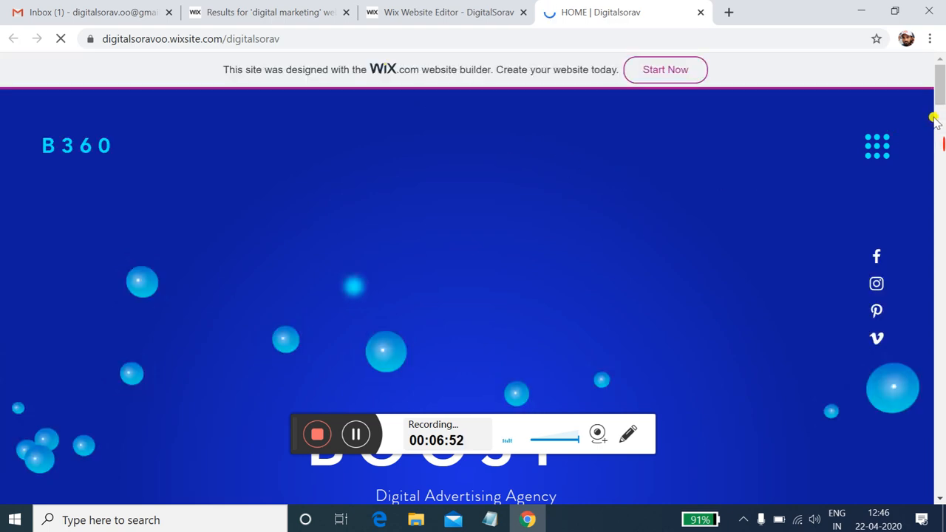
# Return to the website editor, dismiss the publish confirmation, and open the site's page management.
pyautogui.moveTo(941, 104); pyautogui.dragTo(940, 77)
pyautogui.click(447, 9)
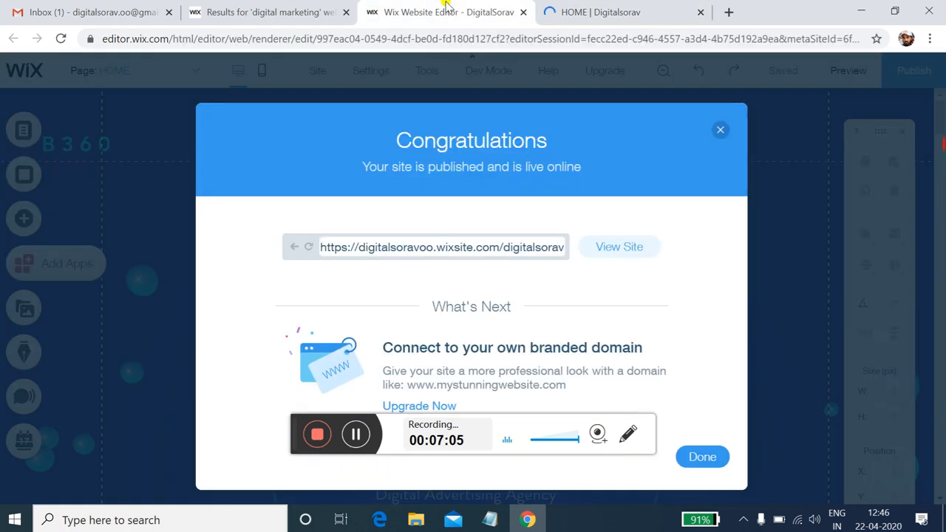
pyautogui.click(720, 132)
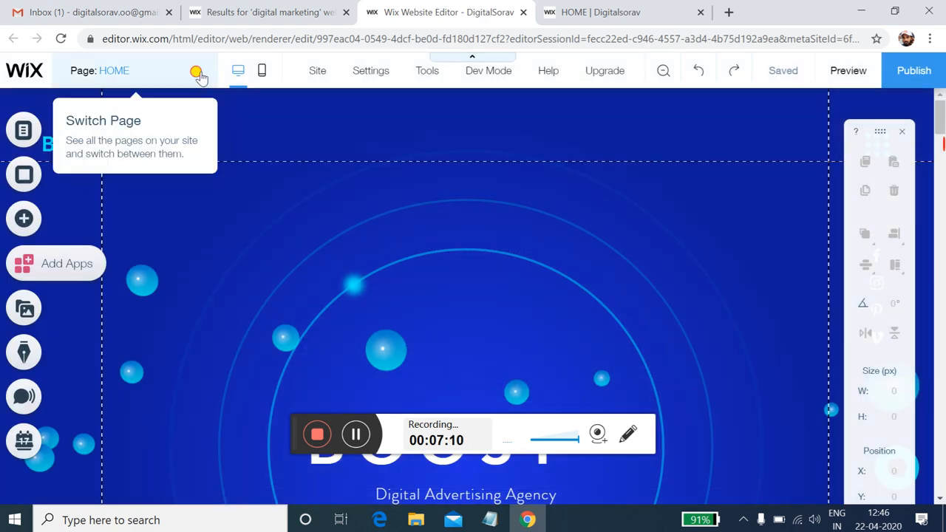
pyautogui.click(198, 75)
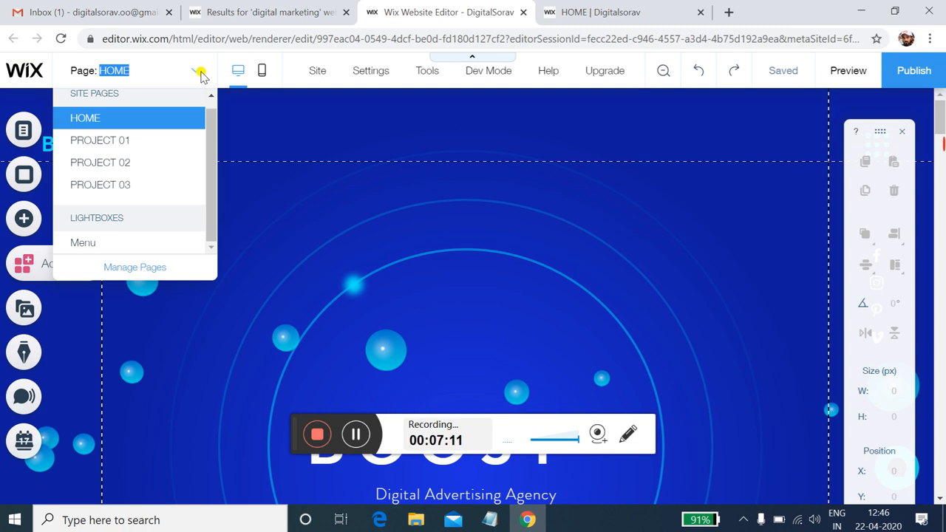
pyautogui.click(135, 272)
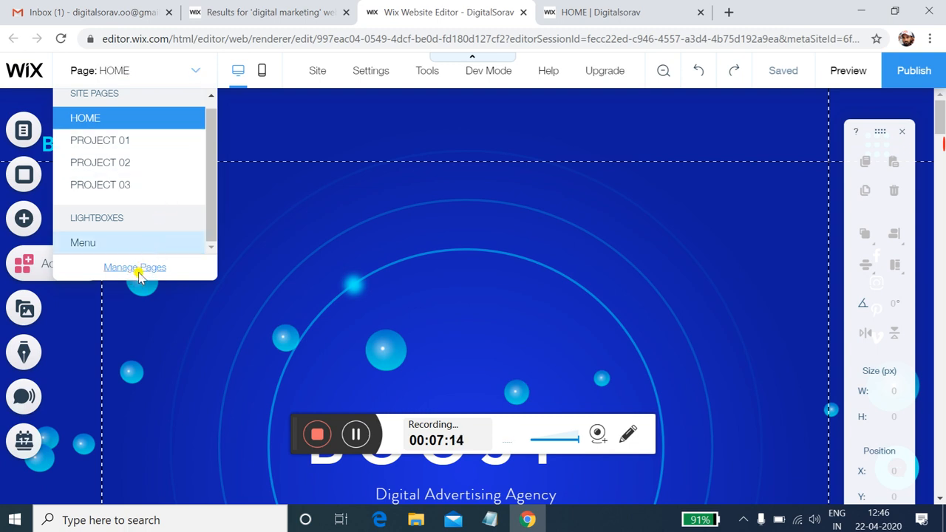
pyautogui.click(135, 269)
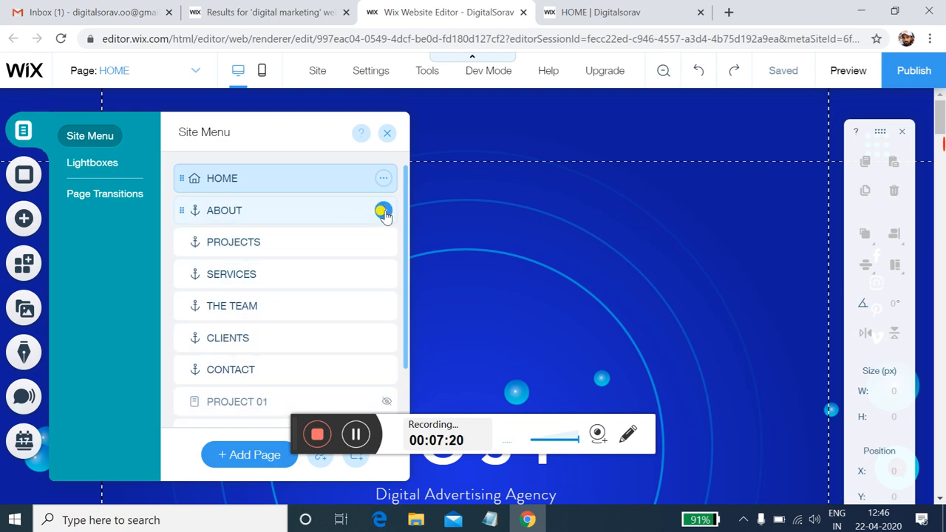
# Delete the ABOUT and PROJECTS entries from the site menu.
pyautogui.click(383, 212)
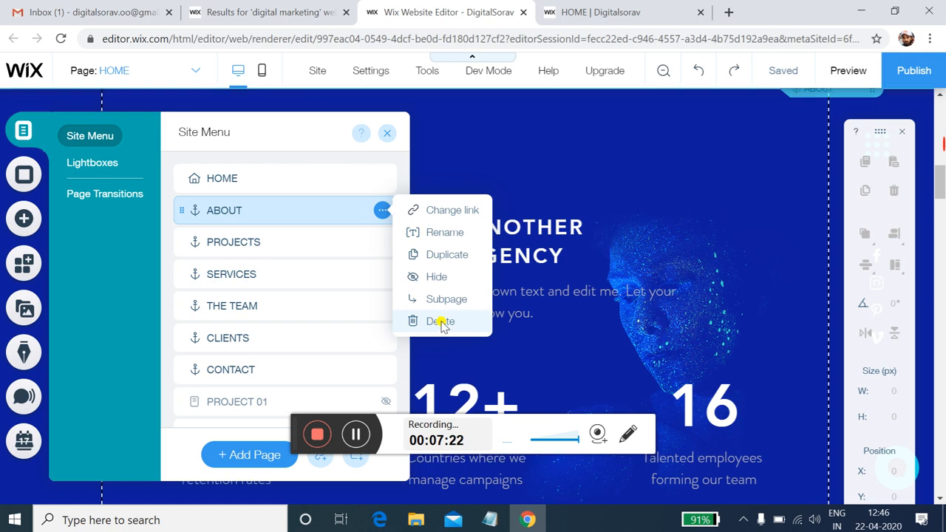
pyautogui.click(440, 322)
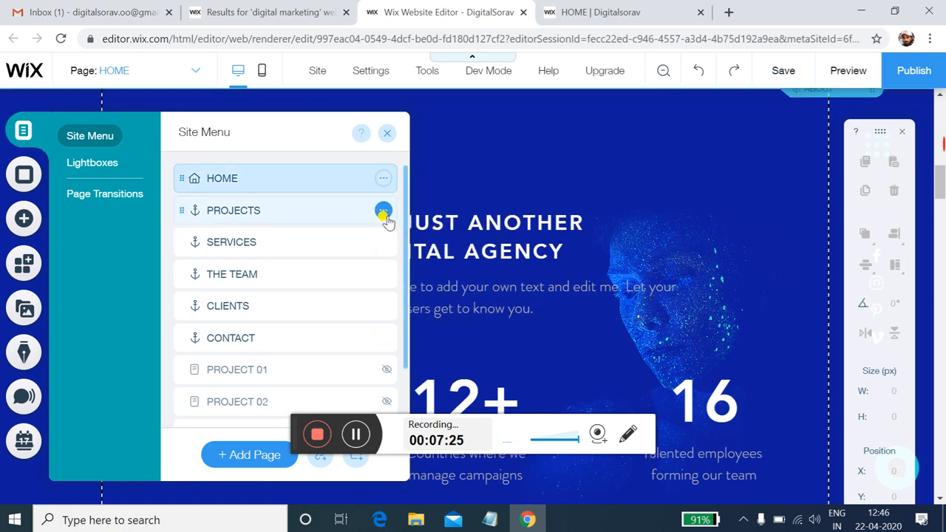
pyautogui.click(383, 212)
pyautogui.click(430, 322)
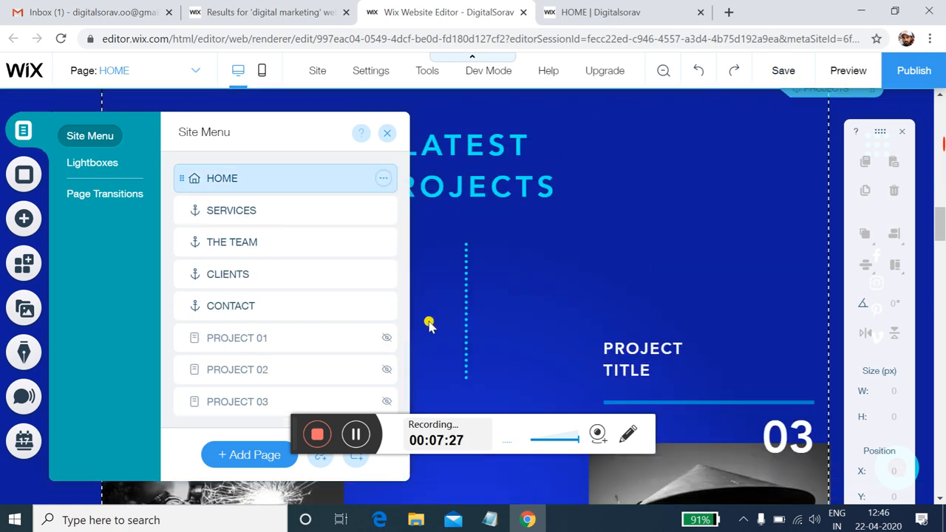
pyautogui.click(357, 435)
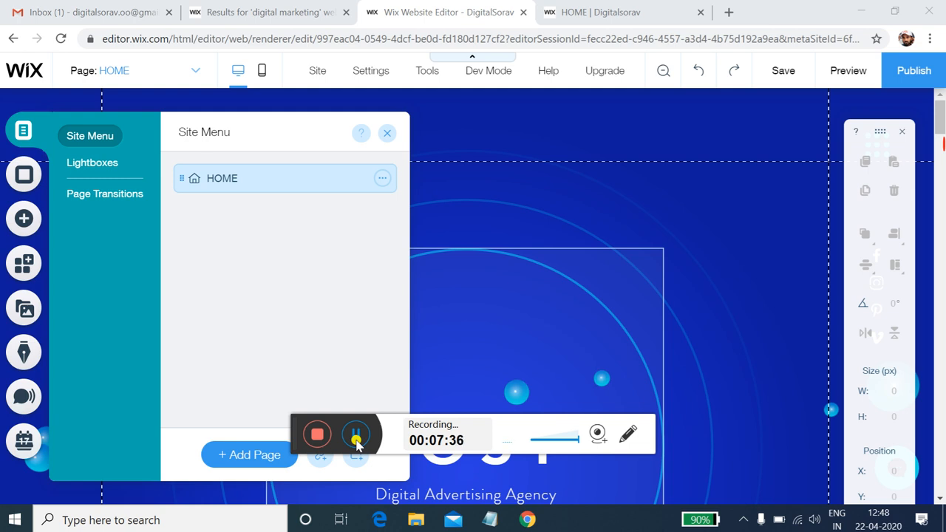
# Add a new page to the site and name it About Us.
pyautogui.click(243, 460)
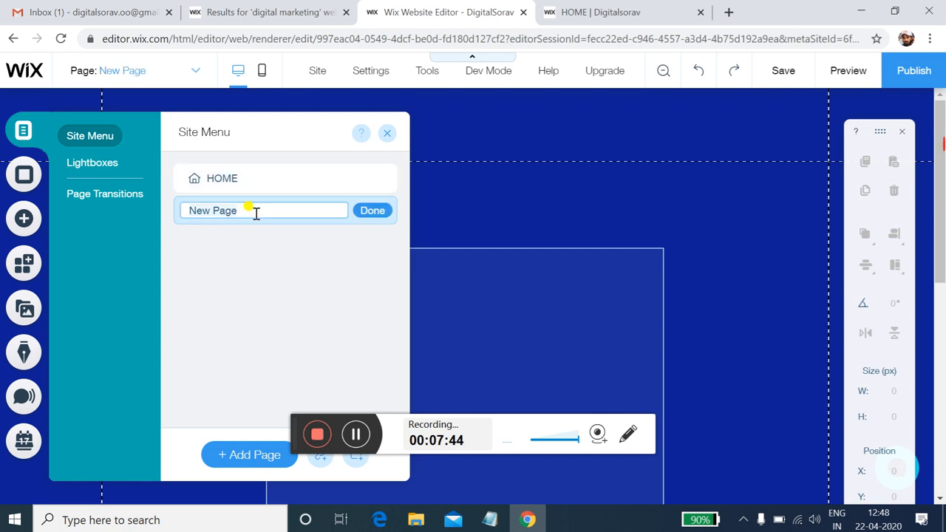
pyautogui.write('About Us')
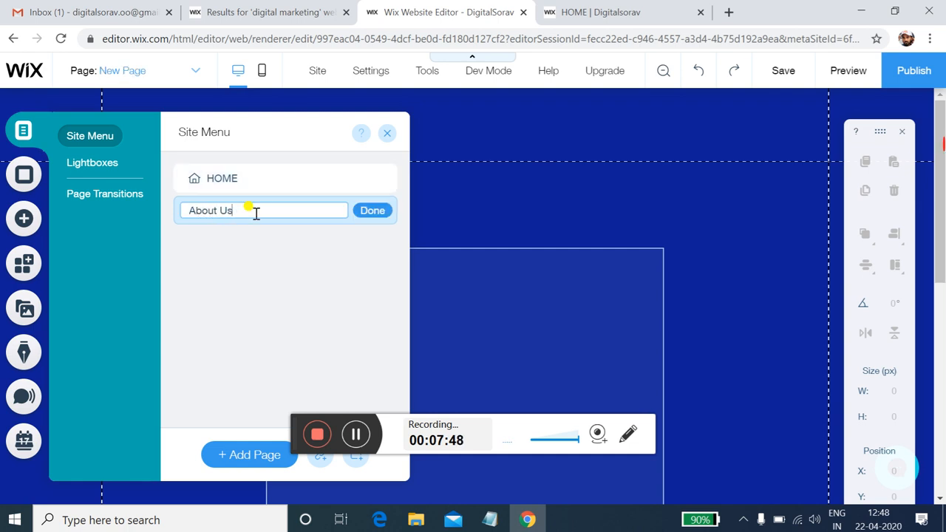
pyautogui.press('Return')
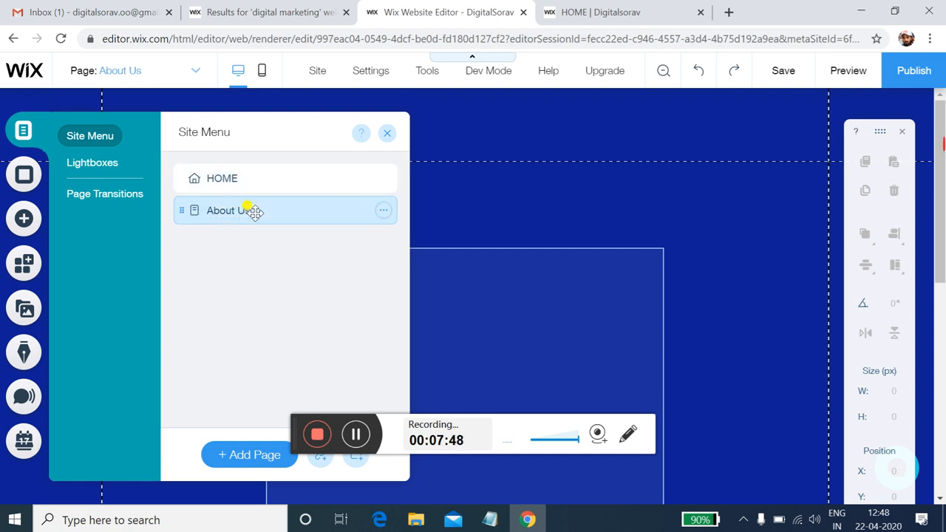
# Add another page after About Us and name it Service.
pyautogui.click(259, 456)
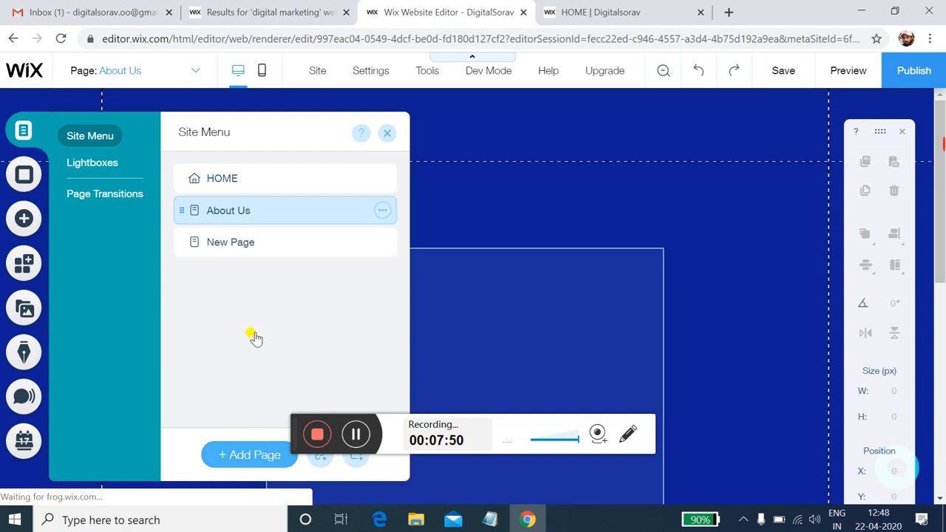
pyautogui.click(248, 242)
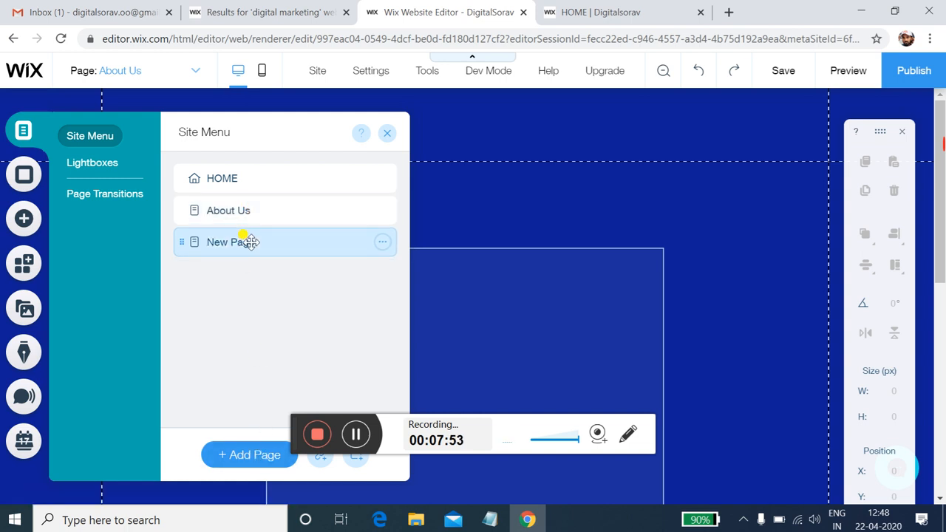
pyautogui.doubleClick(251, 241)
pyautogui.write('Service')
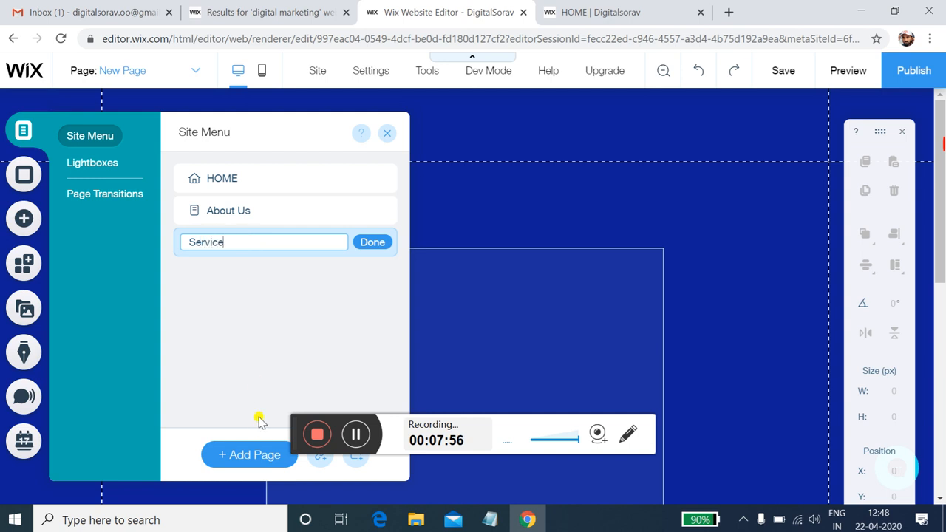
# Add a page below Service and name it Contact.
pyautogui.click(255, 467)
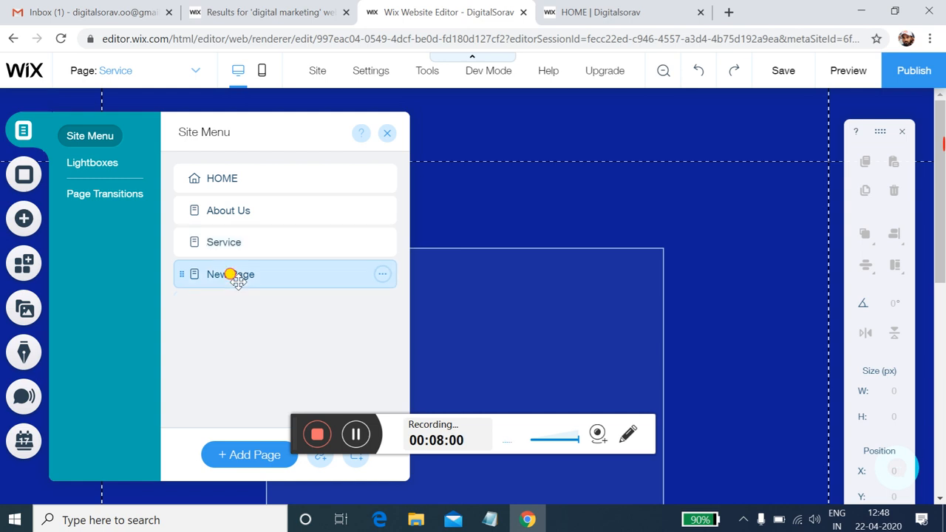
pyautogui.write('Co')
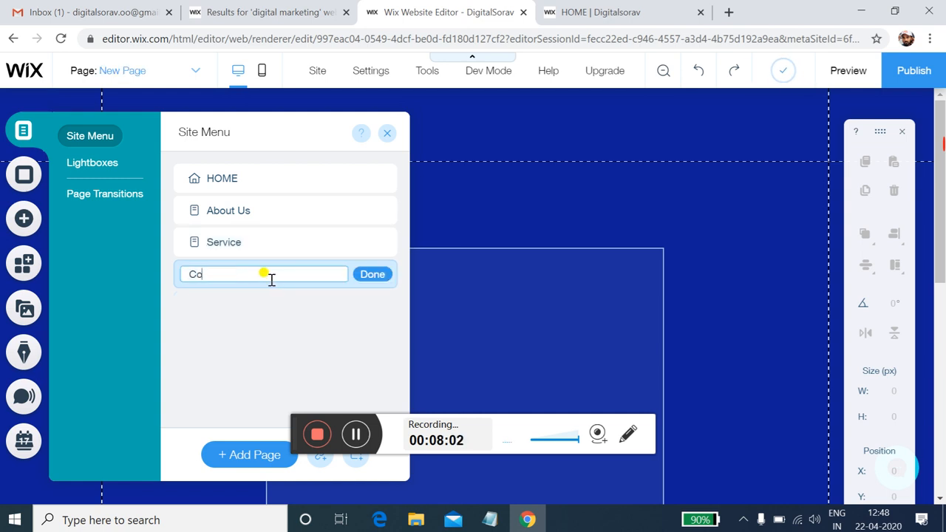
pyautogui.write('ntact')
pyautogui.press('Return')
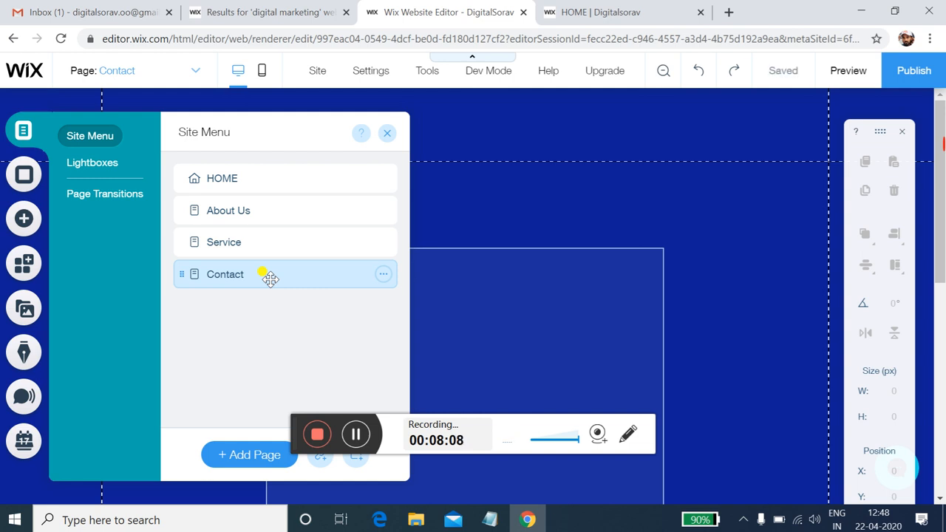
# Add a page named Digital Marketing Training Institute, nest it as a subpage under Service, and close the site menu.
pyautogui.click(255, 456)
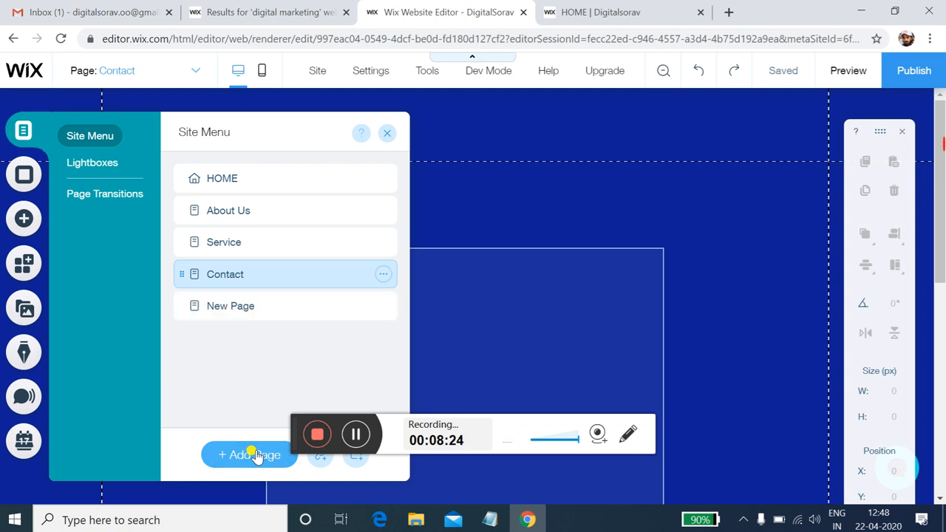
pyautogui.click(247, 312)
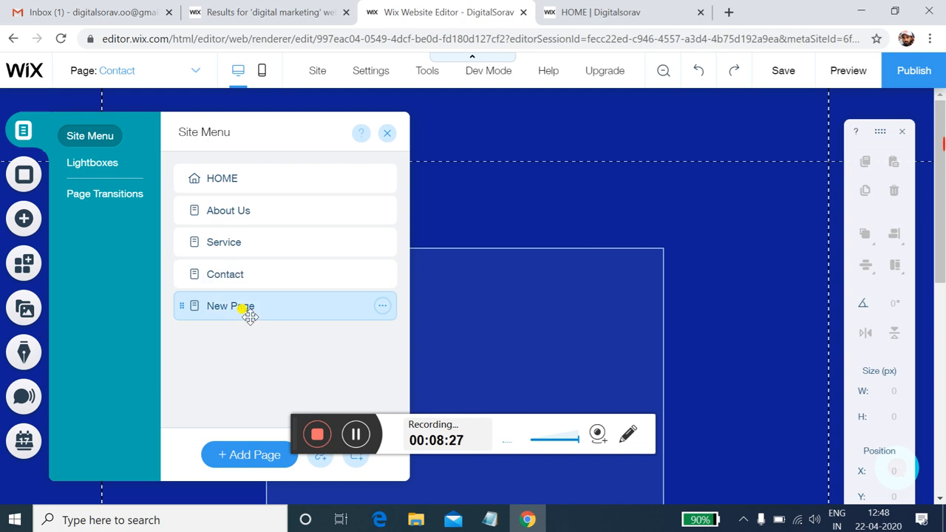
pyautogui.doubleClick(251, 305)
pyautogui.write('Di')
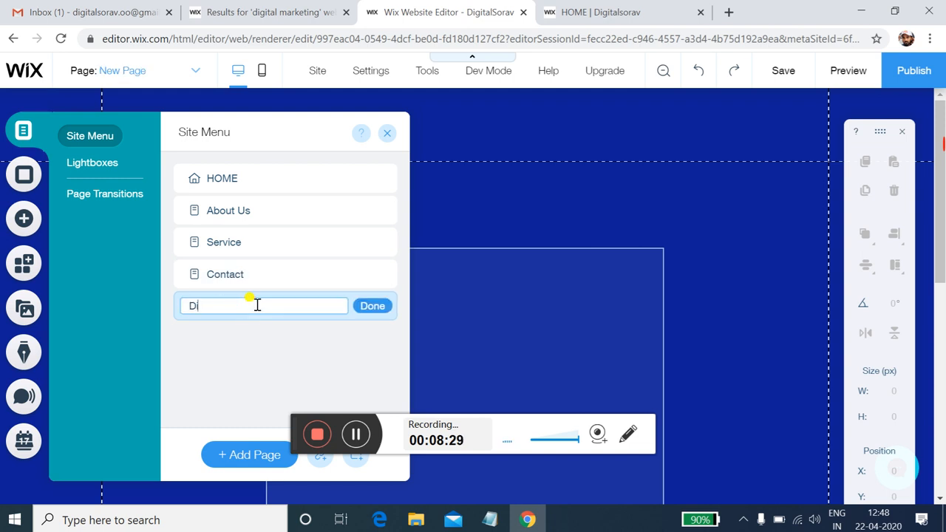
pyautogui.write('gital Marketing Trai')
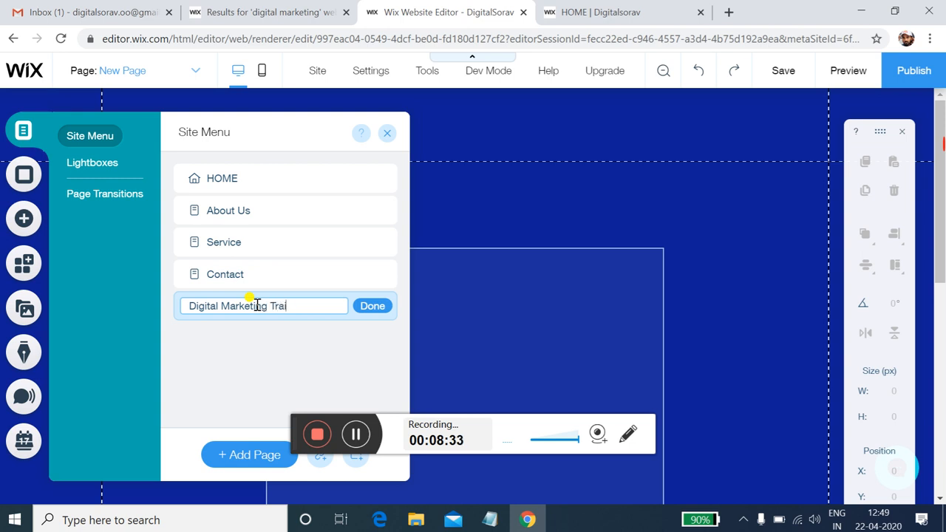
pyautogui.write('ning Institute')
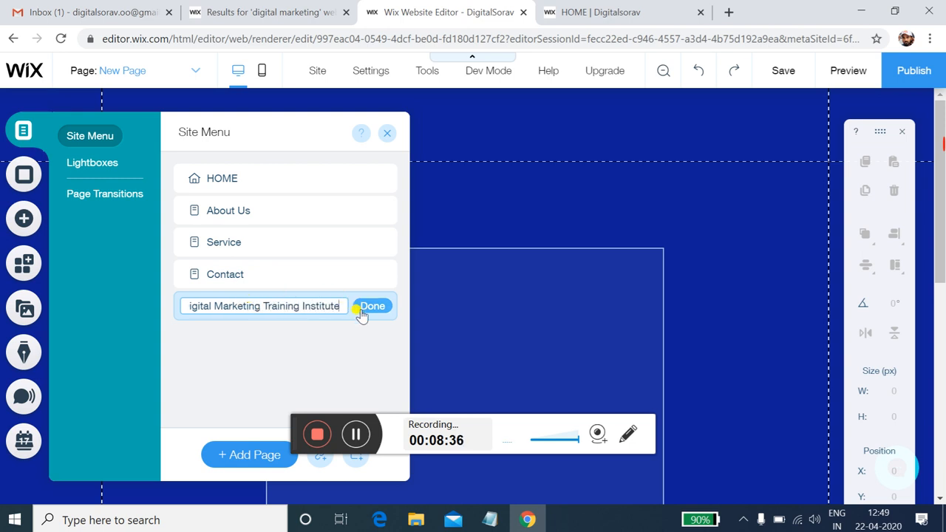
pyautogui.click(362, 306)
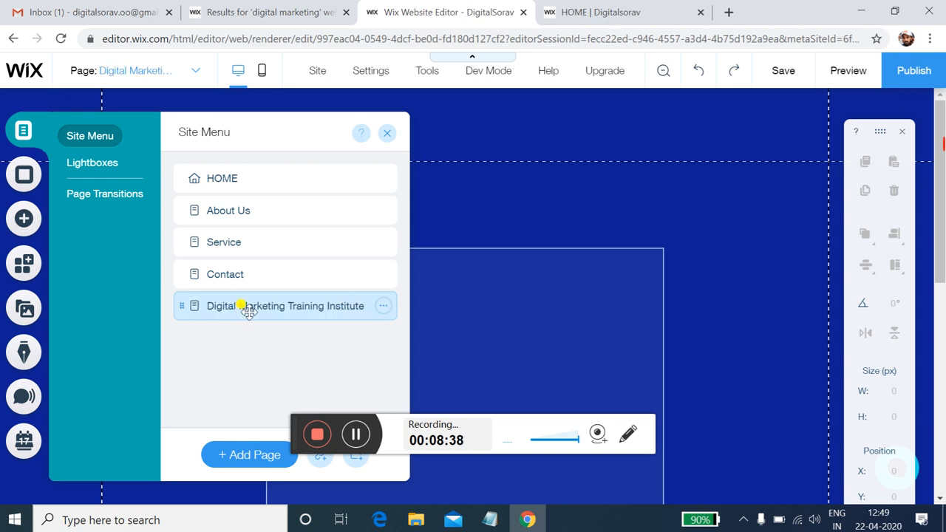
pyautogui.moveTo(249, 311); pyautogui.dragTo(278, 261)
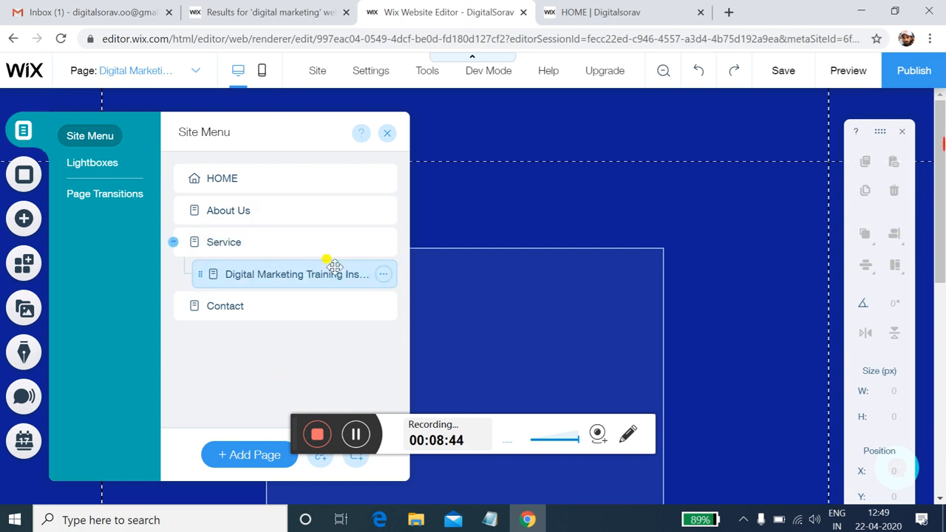
pyautogui.click(385, 134)
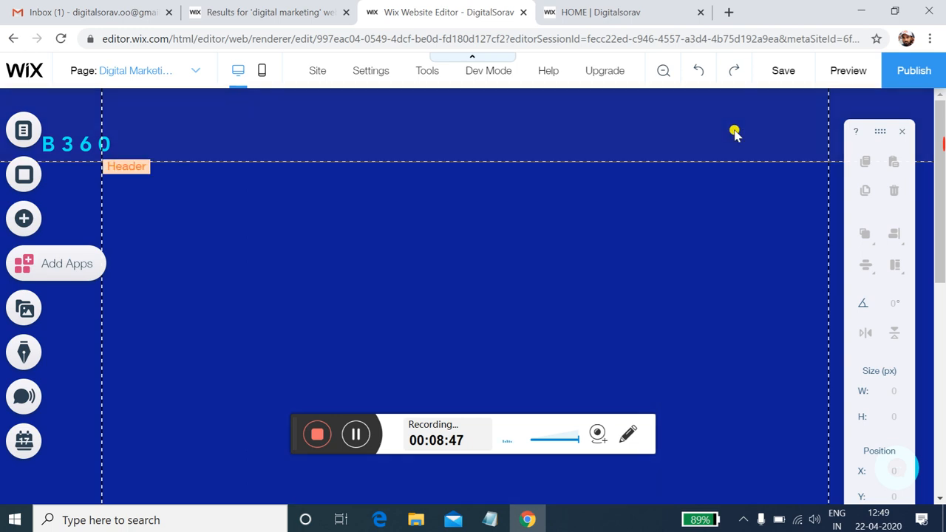
# Publish the site with the new page structure and open the updated live site alongside the earlier one.
pyautogui.click(895, 84)
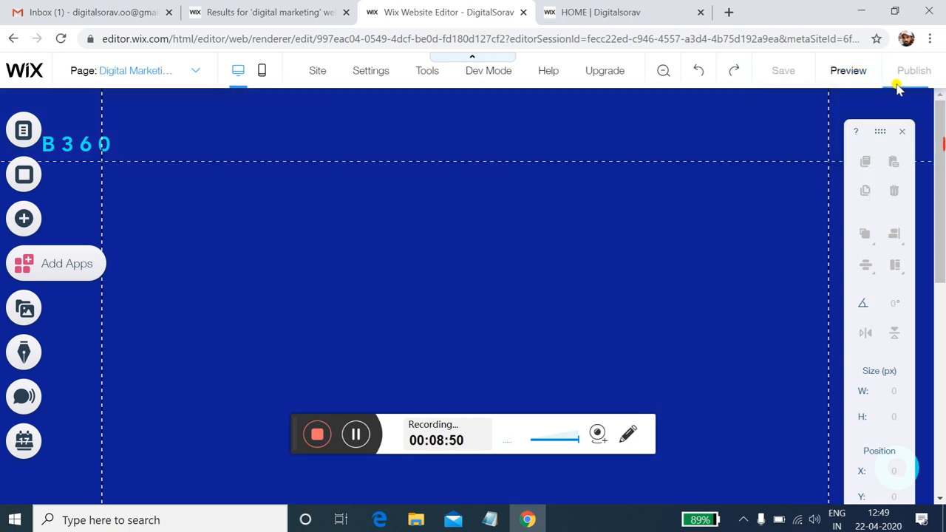
pyautogui.click(606, 5)
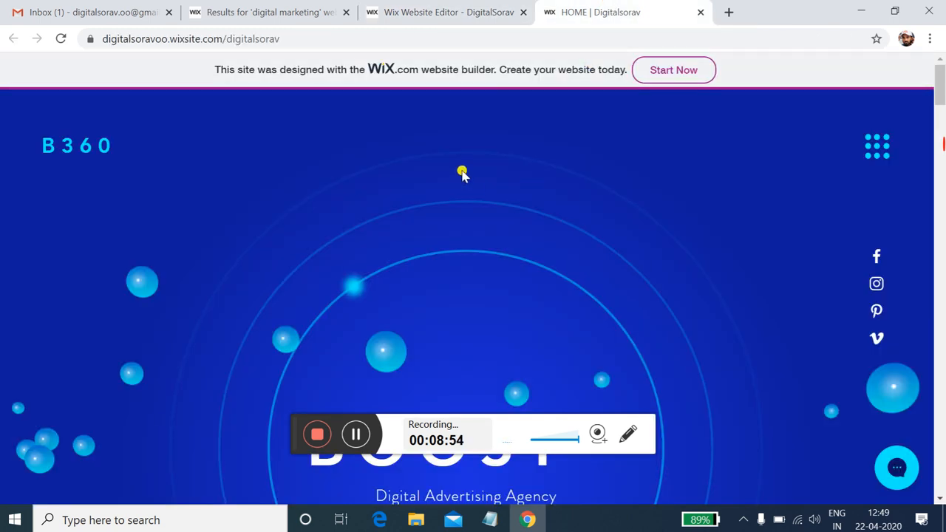
pyautogui.click(436, 12)
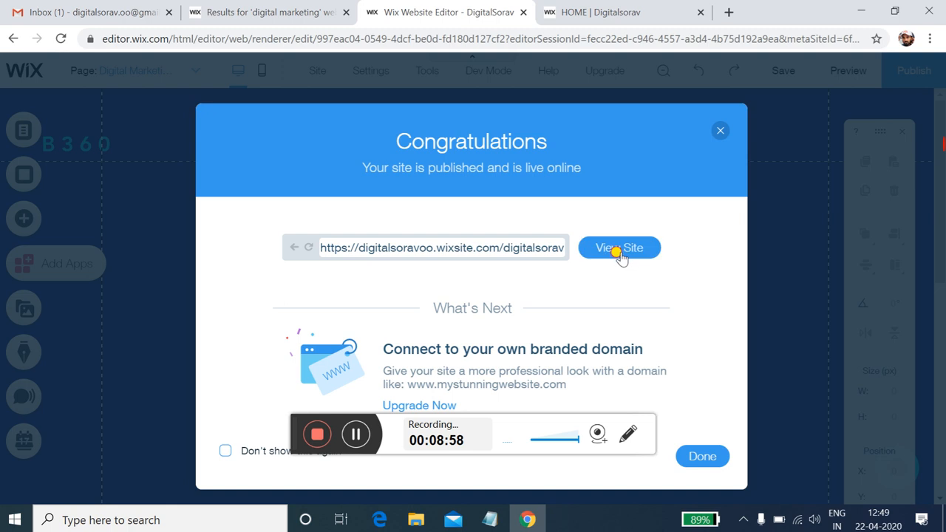
pyautogui.click(616, 248)
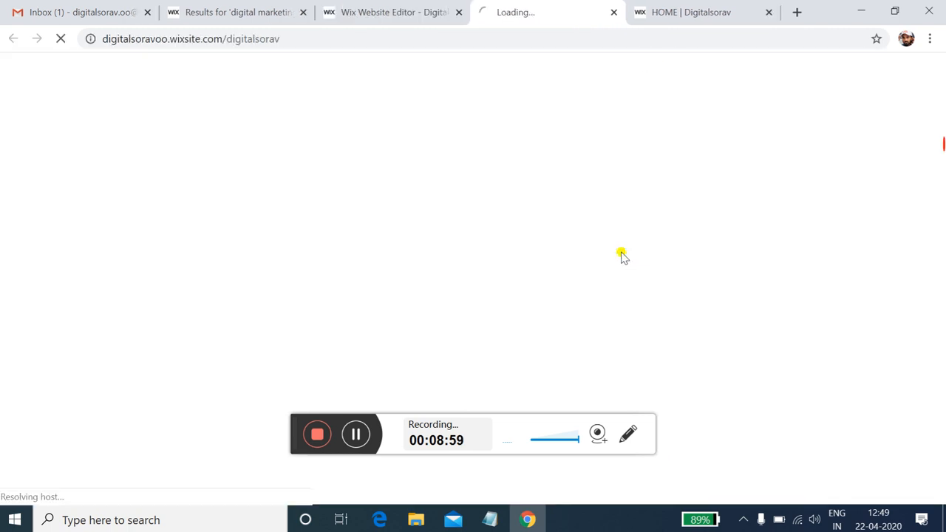
pyautogui.click(696, 15)
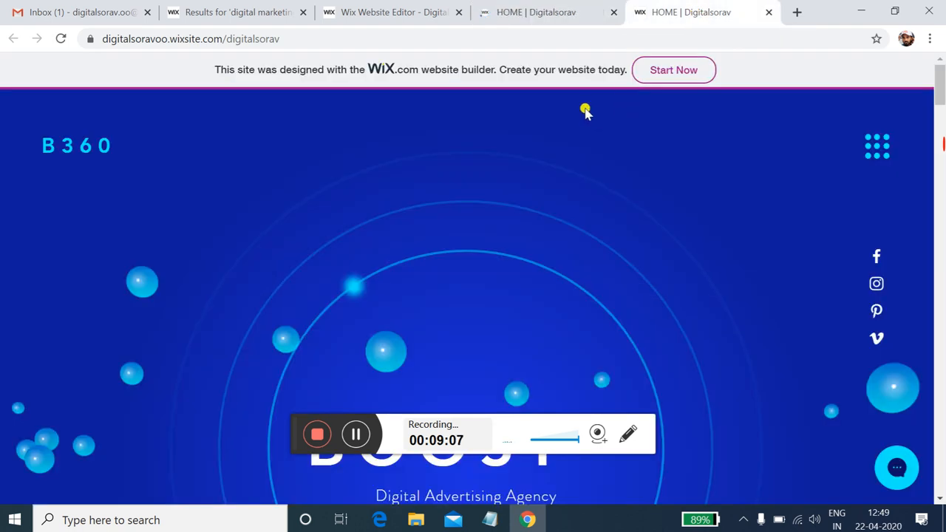
pyautogui.click(575, 9)
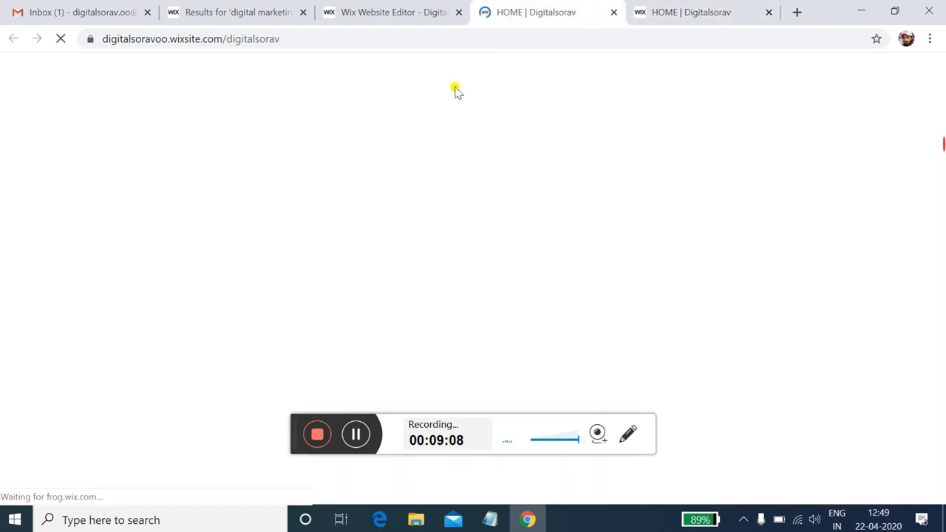
# Return to the Wix editor, dismiss the publish confirmation, and select the B360 text button in the header.
pyautogui.click(427, 16)
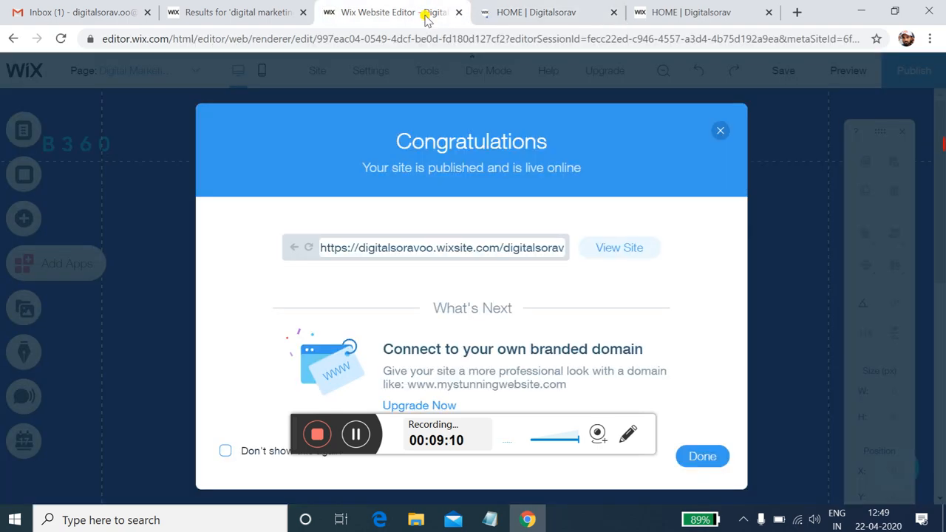
pyautogui.click(720, 132)
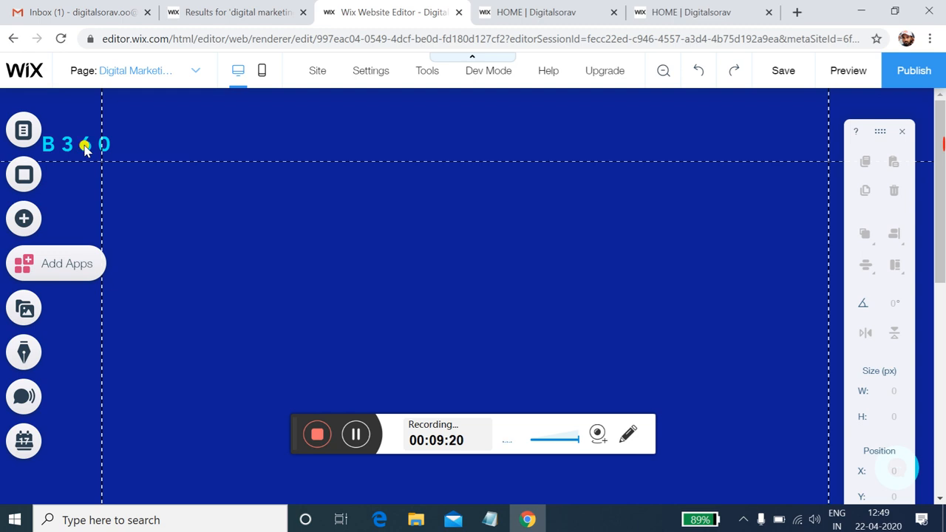
pyautogui.click(122, 145)
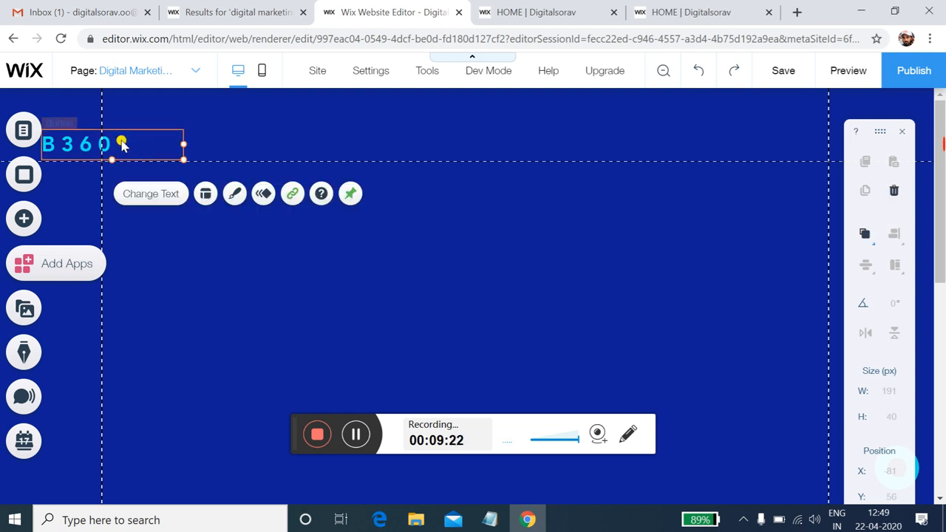
pyautogui.click(122, 142)
pyautogui.moveTo(289, 207); pyautogui.dragTo(459, 223)
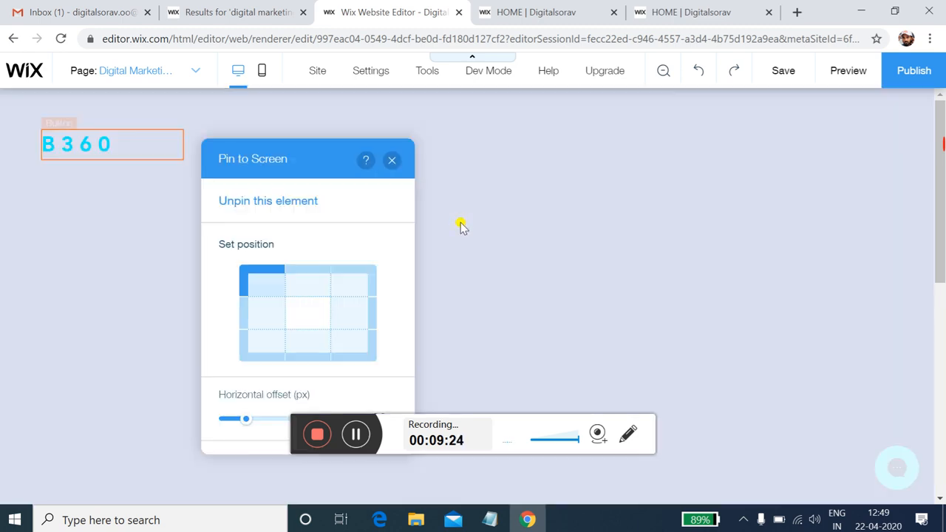
pyautogui.click(392, 160)
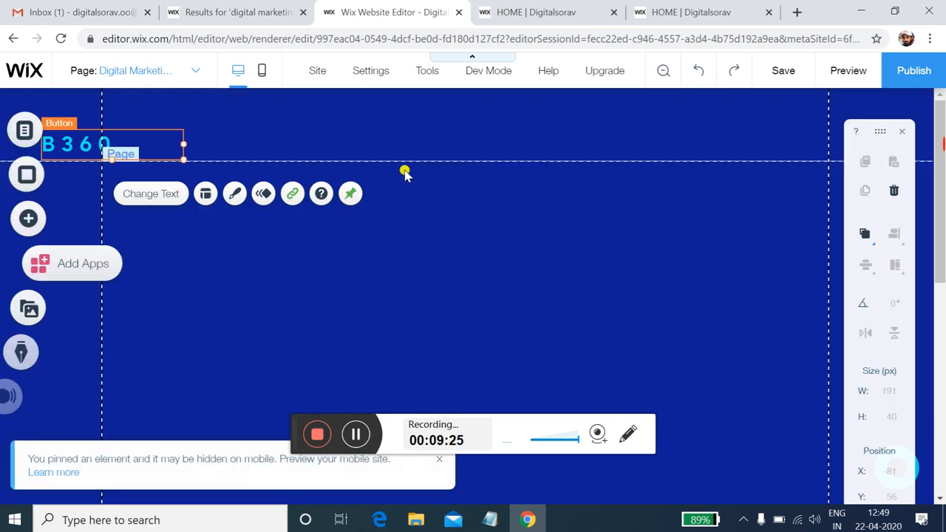
# Change the B360 header button's text to "Digital Sorav" and close its settings.
pyautogui.click(138, 145)
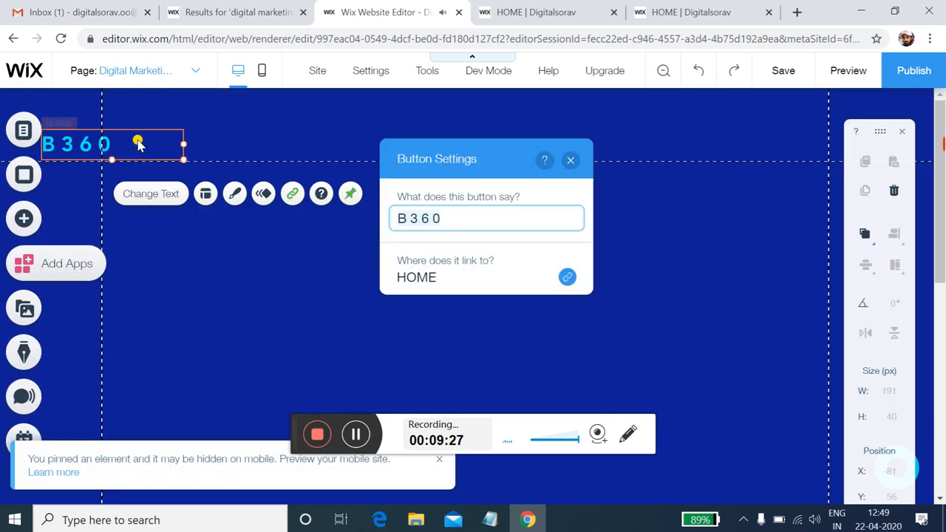
pyautogui.click(448, 215)
pyautogui.press('BackSpace')
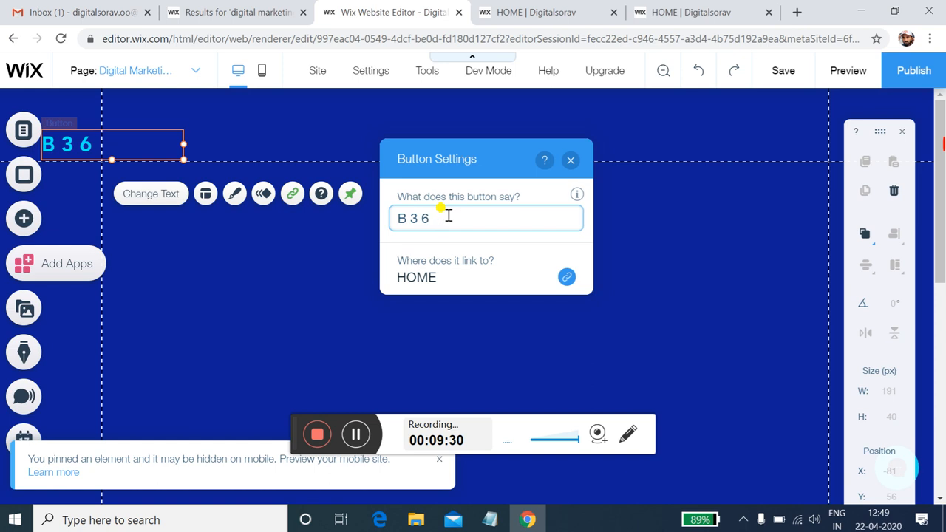
pyautogui.press('BackSpace')
pyautogui.press('BackSpace')
pyautogui.press('BackSpace')
pyautogui.press('BackSpace')
pyautogui.press('BackSpace')
pyautogui.write('Di')
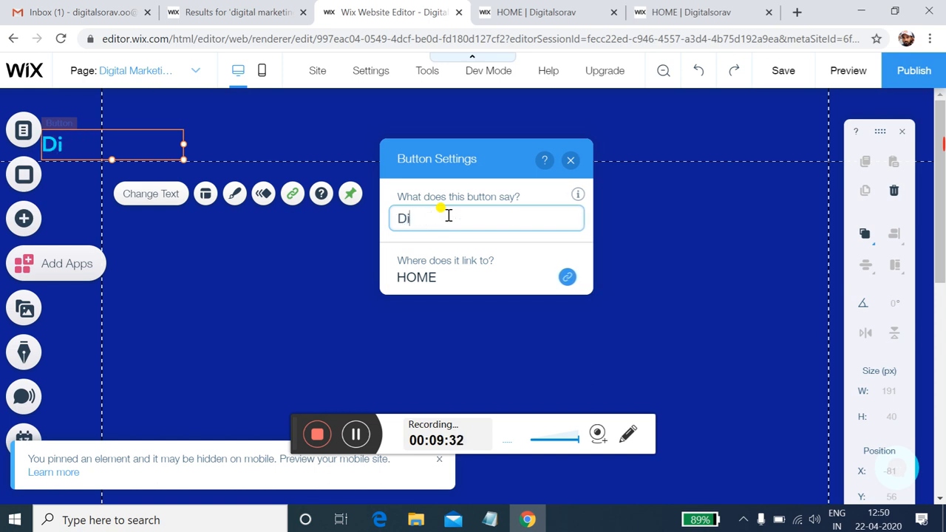
pyautogui.write('gital Sorav')
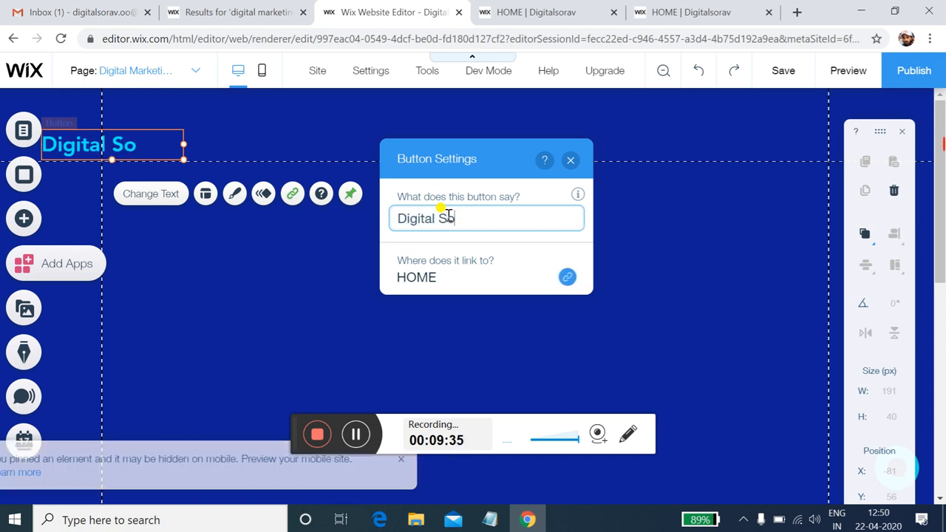
pyautogui.click(377, 363)
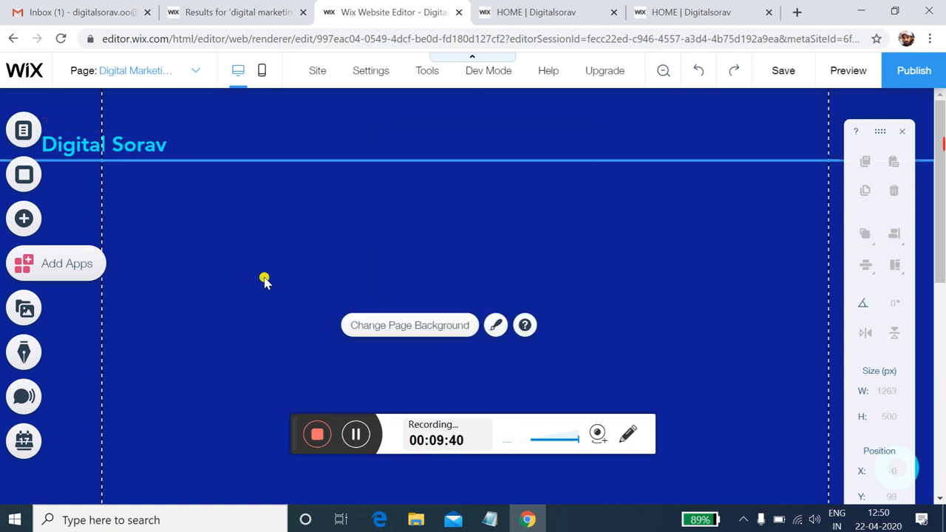
# Add a Heading 1 text just below the header, aligned to the page's left margin and widened to about 852 px.
pyautogui.click(24, 219)
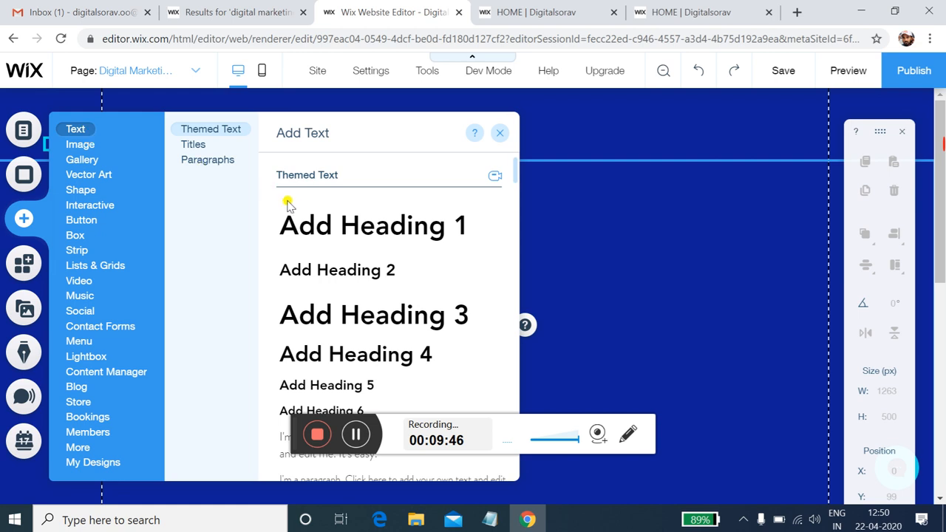
pyautogui.click(324, 236)
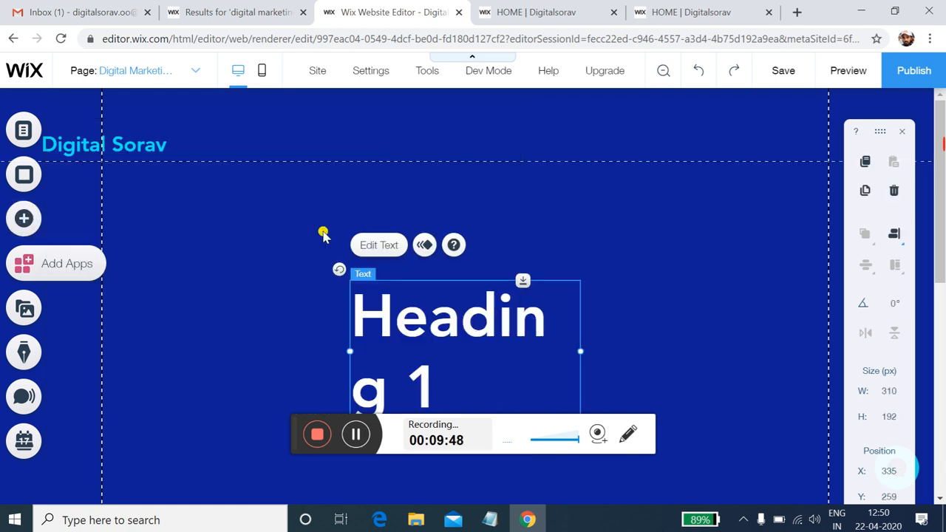
pyautogui.moveTo(444, 317); pyautogui.dragTo(343, 218)
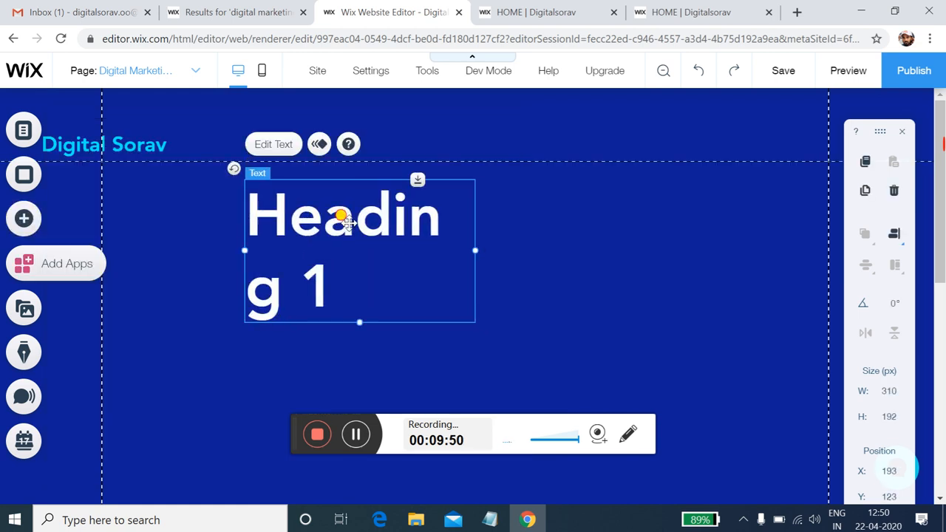
pyautogui.moveTo(238, 247); pyautogui.dragTo(93, 211)
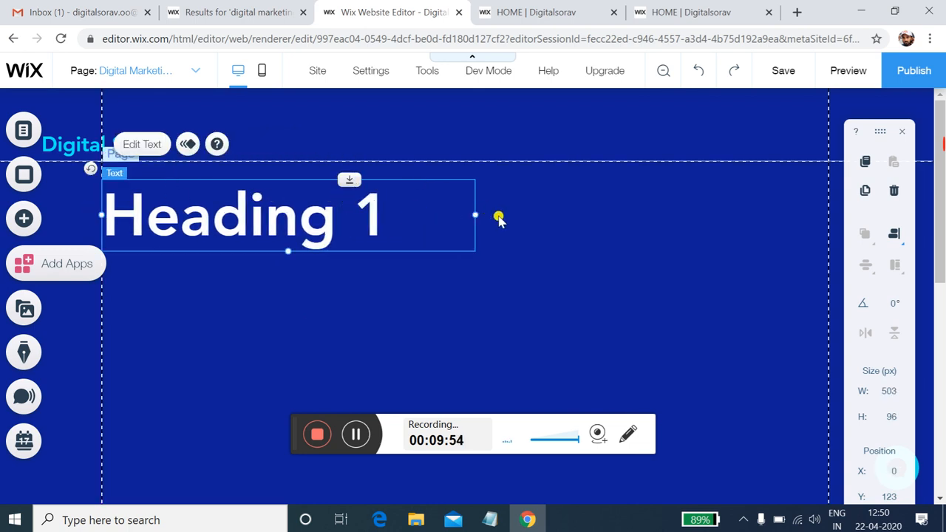
pyautogui.moveTo(479, 215); pyautogui.dragTo(734, 218)
# Open the new heading's text for editing, set its font size to 79 px, and color it red #FF4040.
pyautogui.click(440, 229)
pyautogui.doubleClick(437, 226)
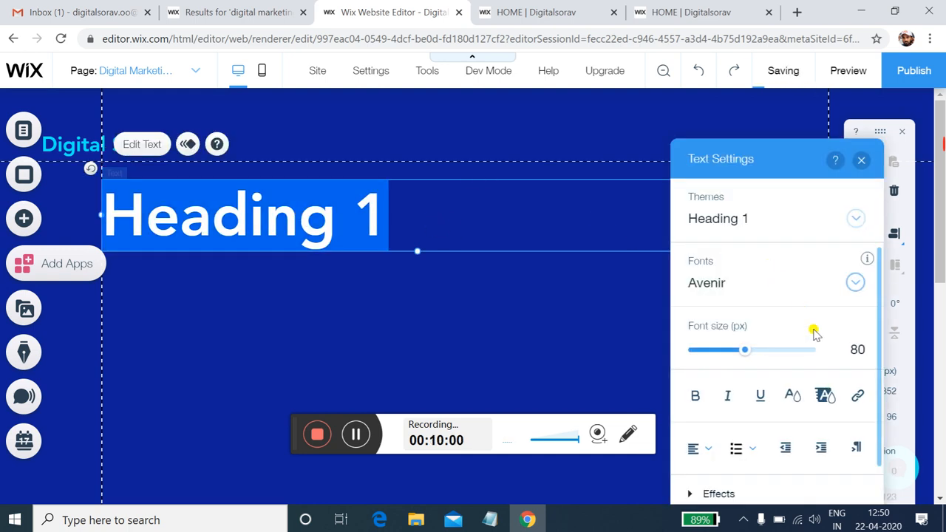
pyautogui.click(743, 353)
pyautogui.moveTo(743, 355)
pyautogui.mouseDown()
pyautogui.moveTo(728, 353)
pyautogui.moveTo(744, 352)
pyautogui.mouseUp()
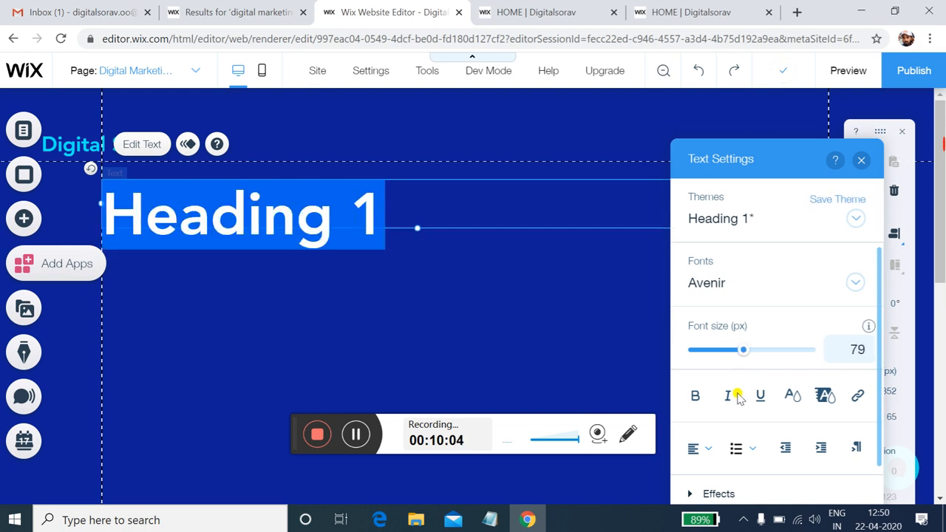
pyautogui.click(794, 399)
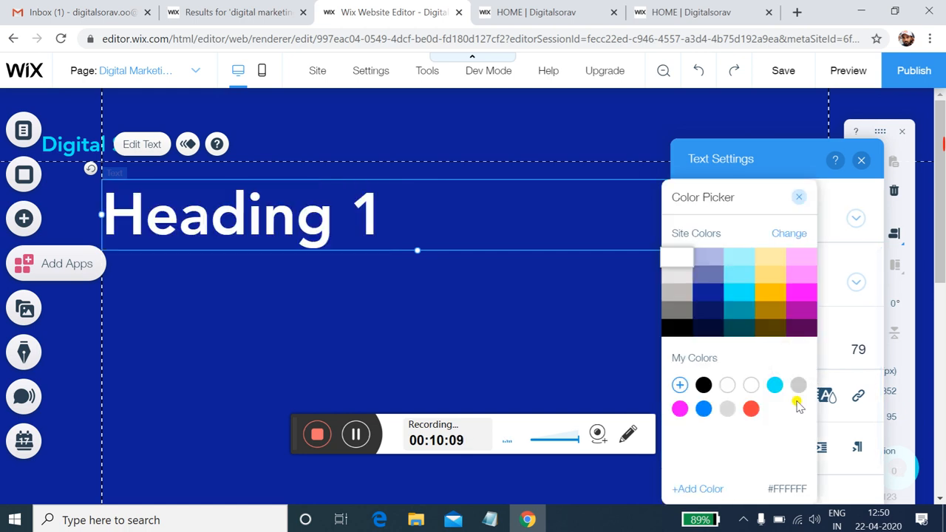
pyautogui.click(749, 411)
pyautogui.click(750, 410)
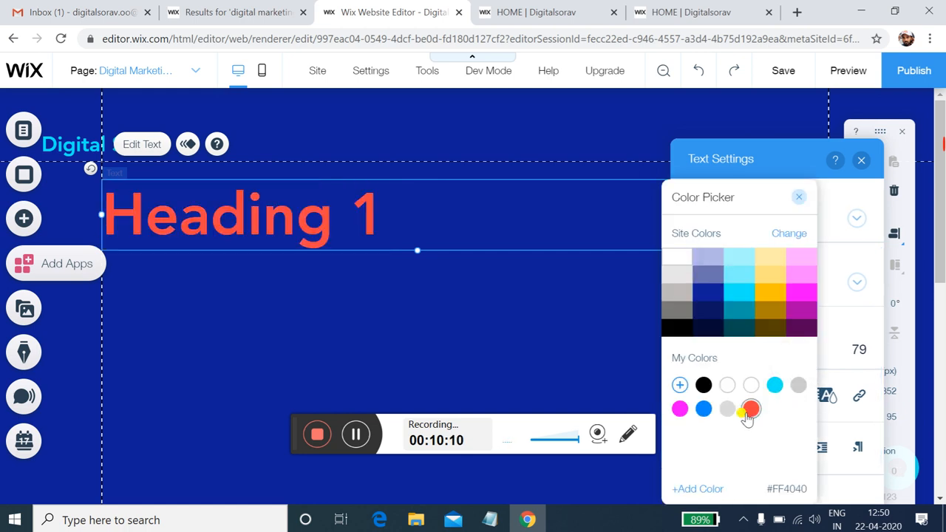
pyautogui.click(512, 281)
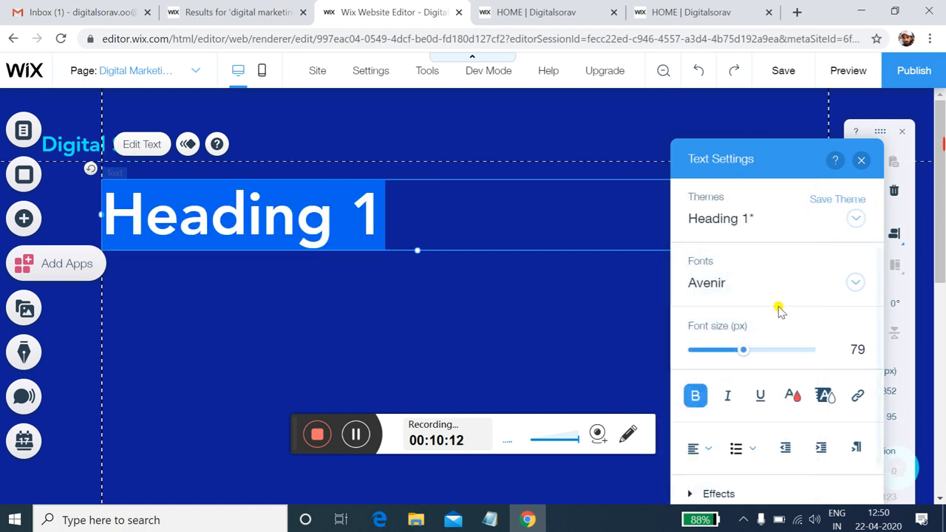
# Check the heading's link options without applying one, and set the font size to 43 px.
pyautogui.click(856, 399)
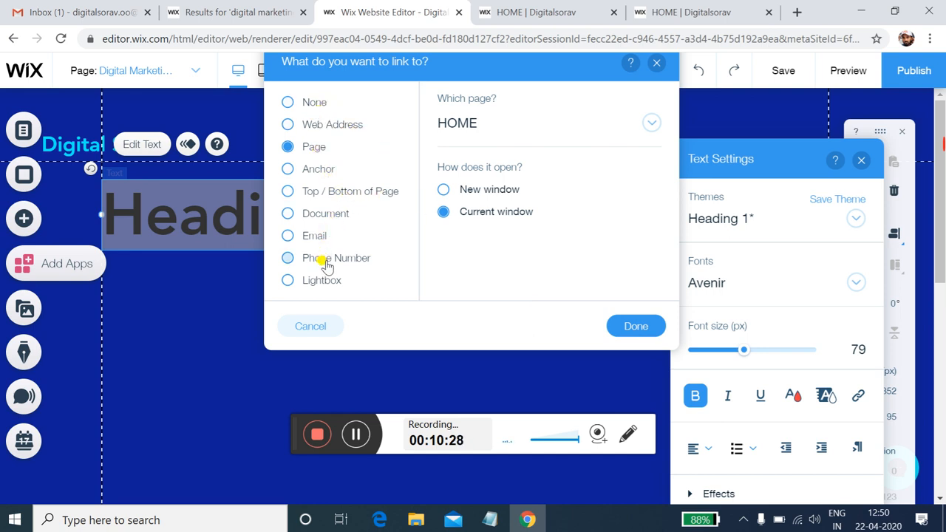
pyautogui.click(238, 298)
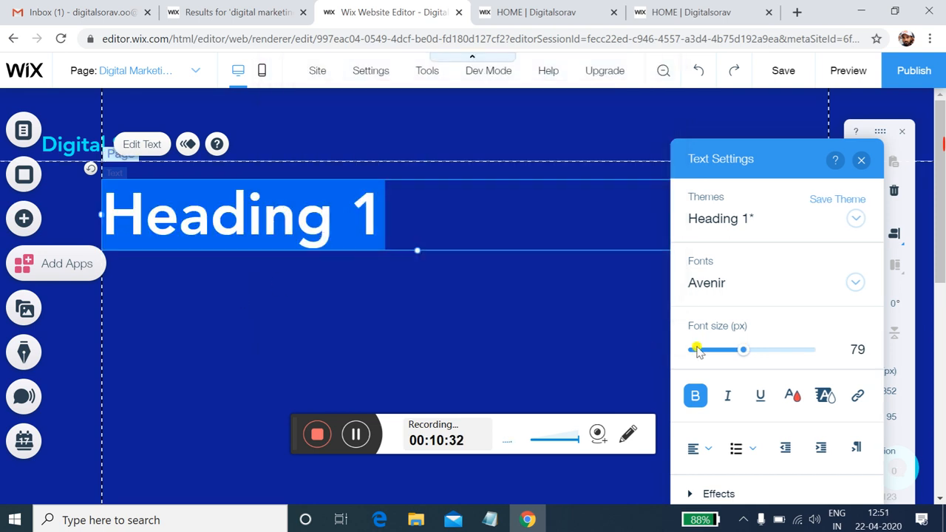
pyautogui.moveTo(743, 352); pyautogui.dragTo(720, 360)
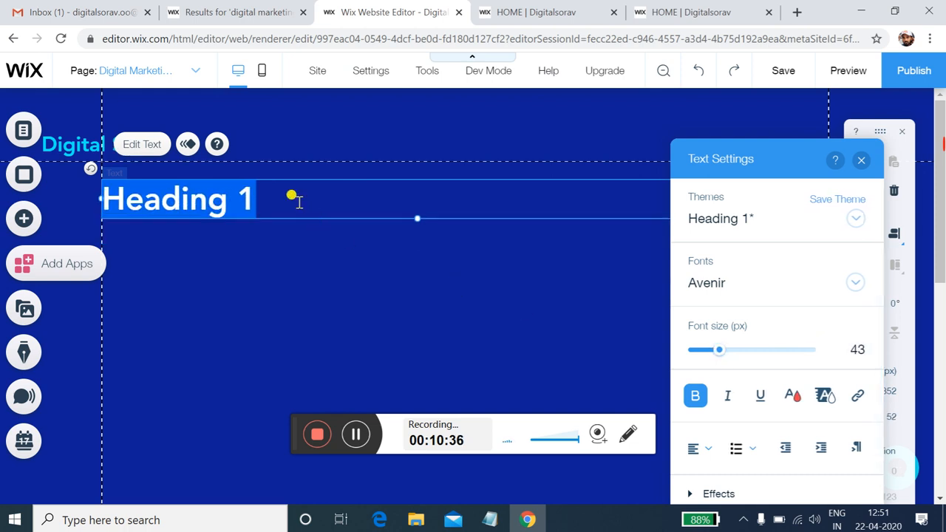
# Replace the heading's placeholder text with "Digital Sorav : Digital Marketing Trining".
pyautogui.click(269, 193)
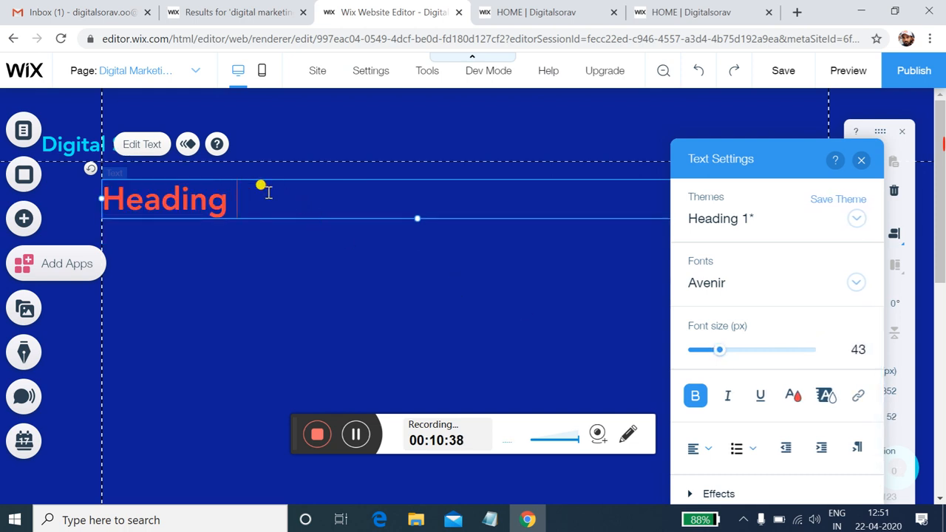
pyautogui.press('BackSpace')
pyautogui.press('BackSpace')
pyautogui.press('BackSpace')
pyautogui.press('BackSpace')
pyautogui.press('BackSpace')
pyautogui.press('BackSpace')
pyautogui.press('BackSpace')
pyautogui.press('BackSpace')
pyautogui.write('Di')
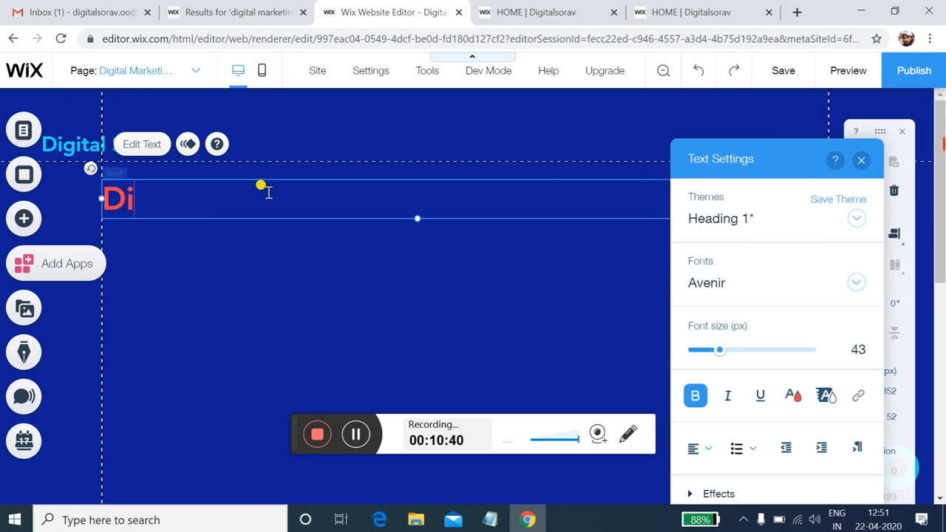
pyautogui.write('gital M')
pyautogui.press('BackSpace')
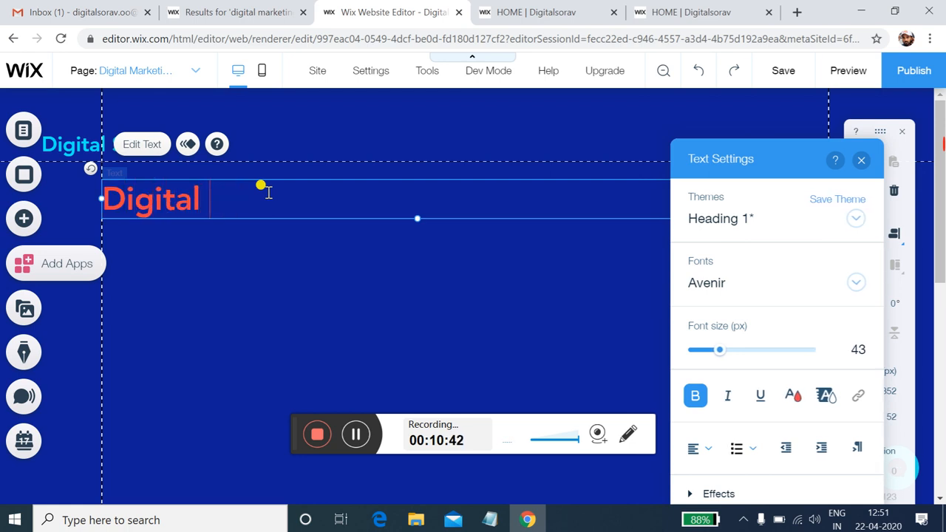
pyautogui.write('Sorav')
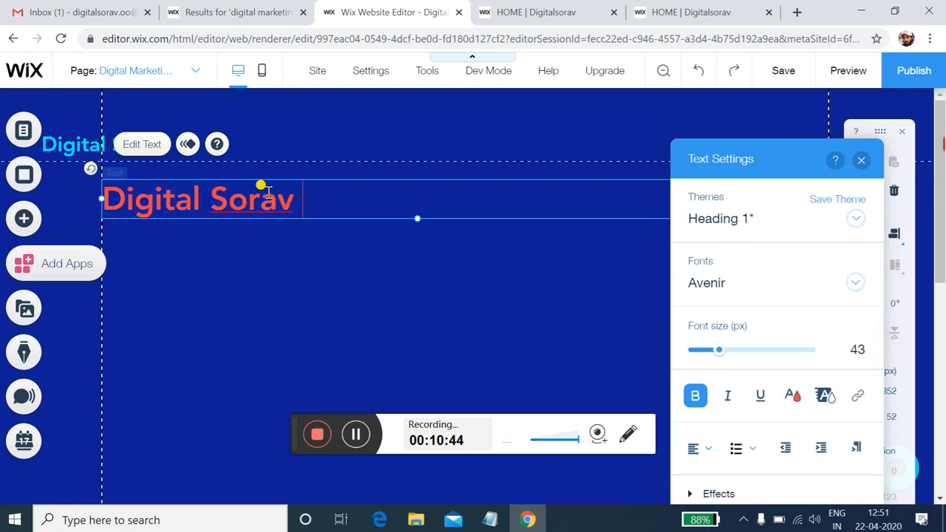
pyautogui.write(' : Digita')
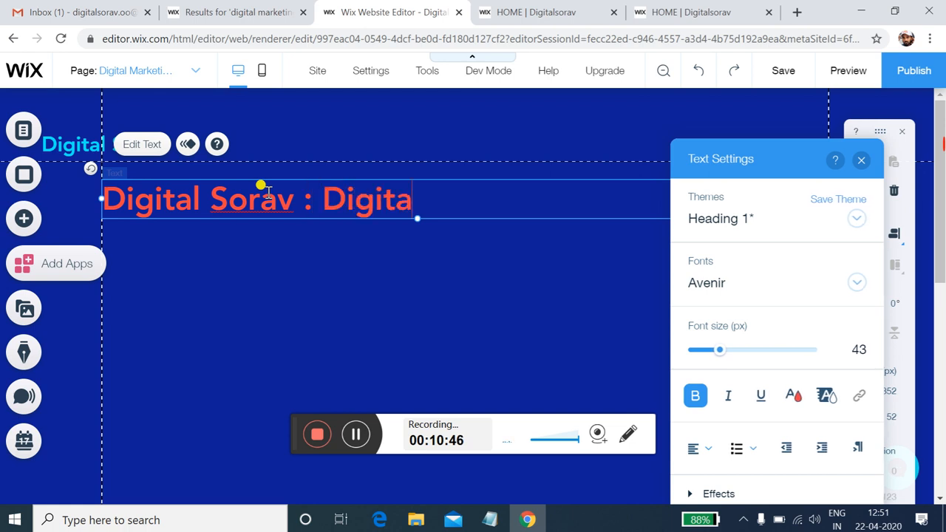
pyautogui.write('l Marketi')
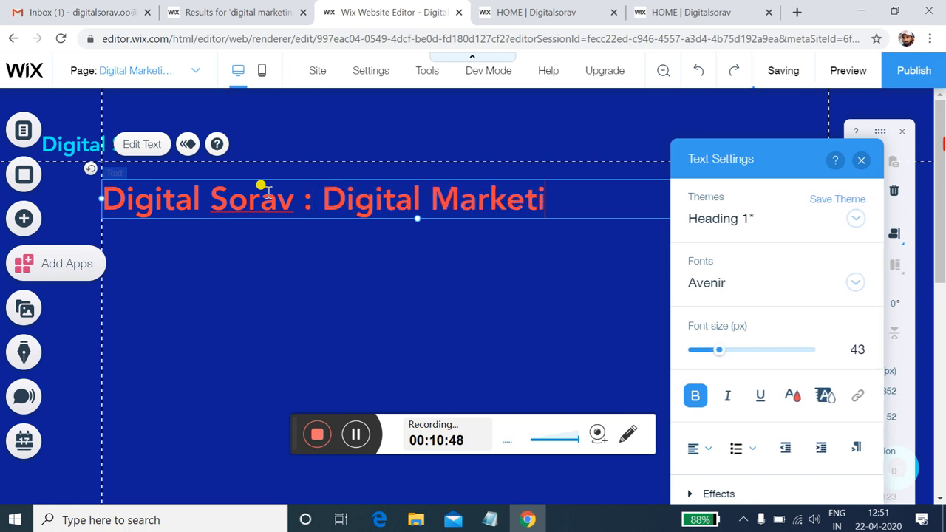
pyautogui.write('ng Tri')
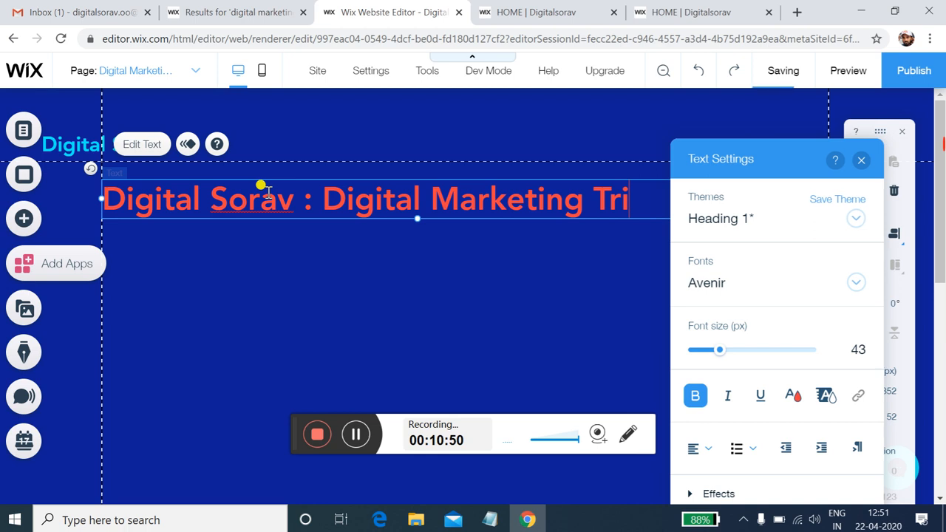
pyautogui.write('nin')
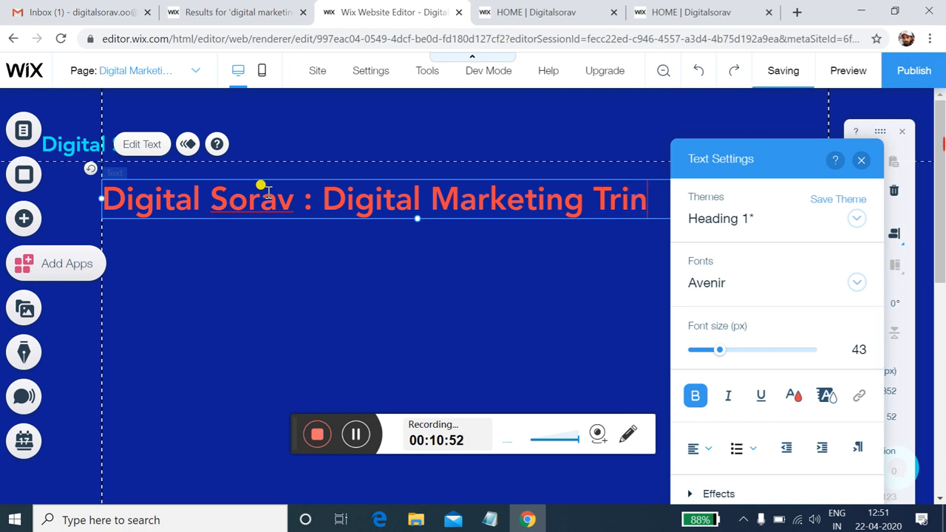
pyautogui.click(540, 279)
# Correct the misspelled word "Trining" to "Training" in the red page heading.
pyautogui.click(638, 213)
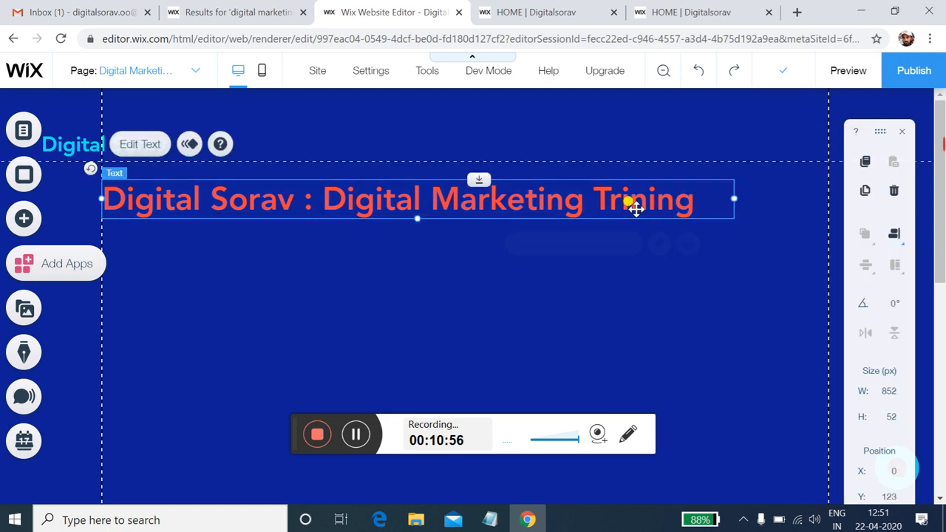
pyautogui.doubleClick(637, 211)
pyautogui.click(594, 198)
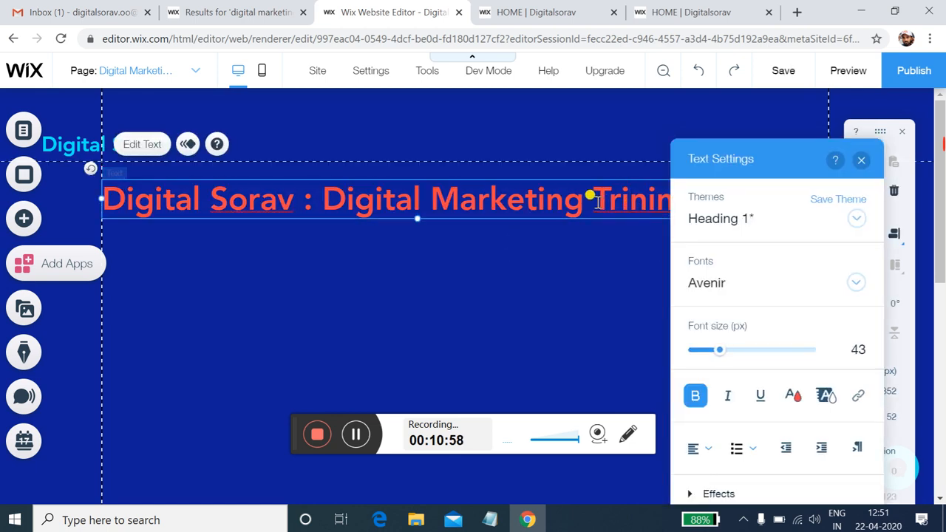
pyautogui.moveTo(597, 201); pyautogui.dragTo(661, 201)
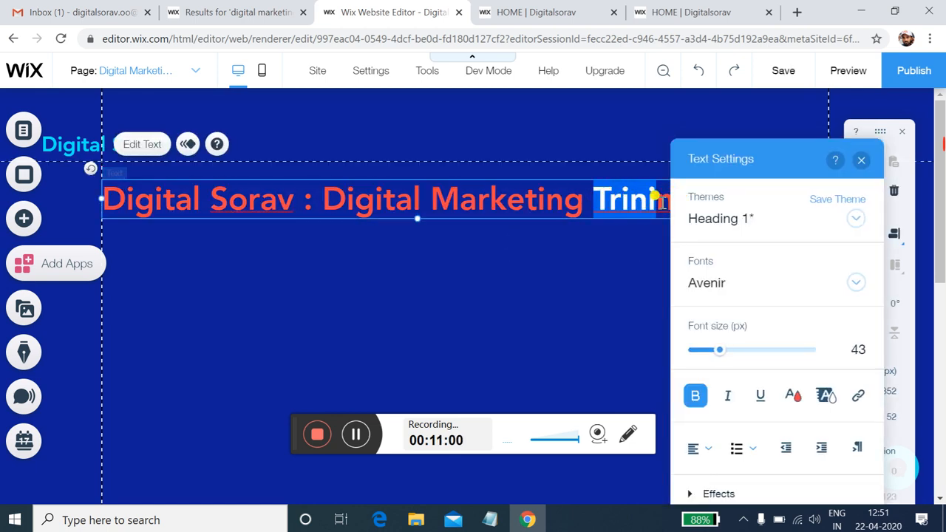
pyautogui.moveTo(743, 154); pyautogui.dragTo(680, 382)
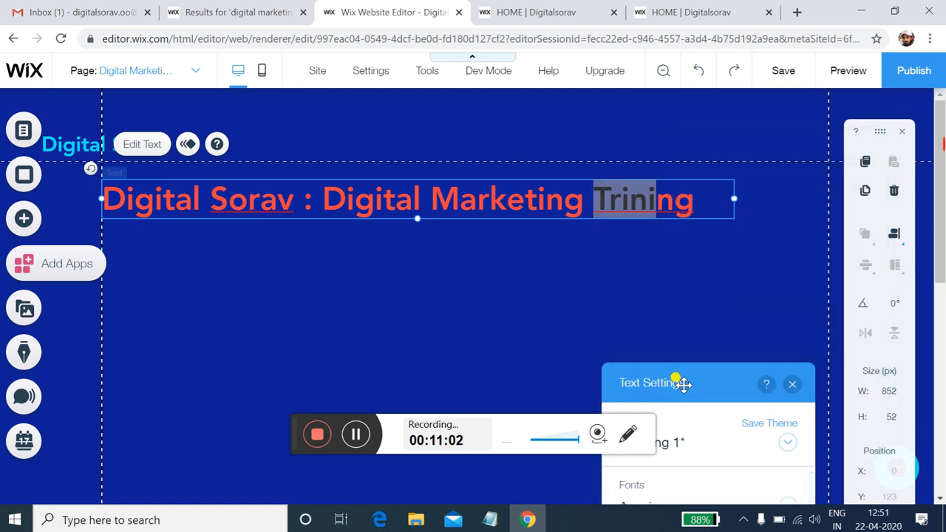
pyautogui.moveTo(697, 201); pyautogui.dragTo(594, 198)
pyautogui.rightClick(634, 206)
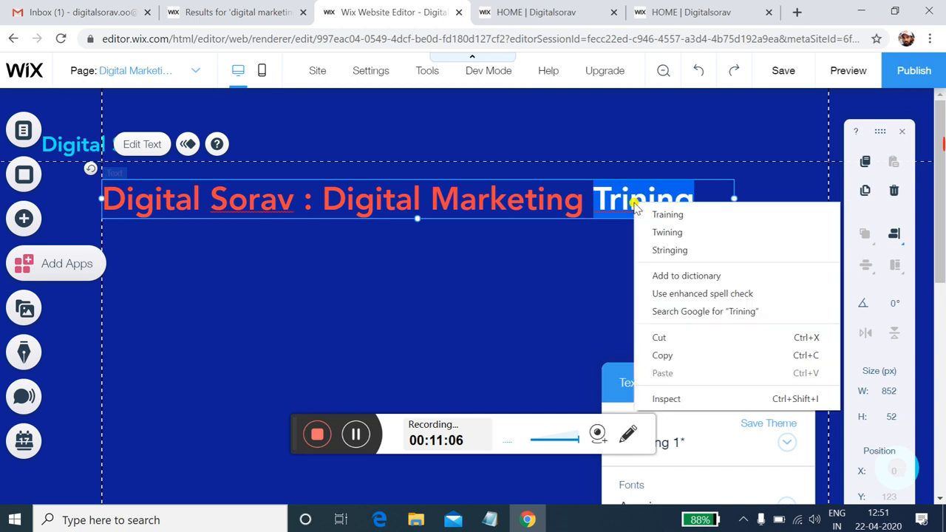
pyautogui.click(648, 216)
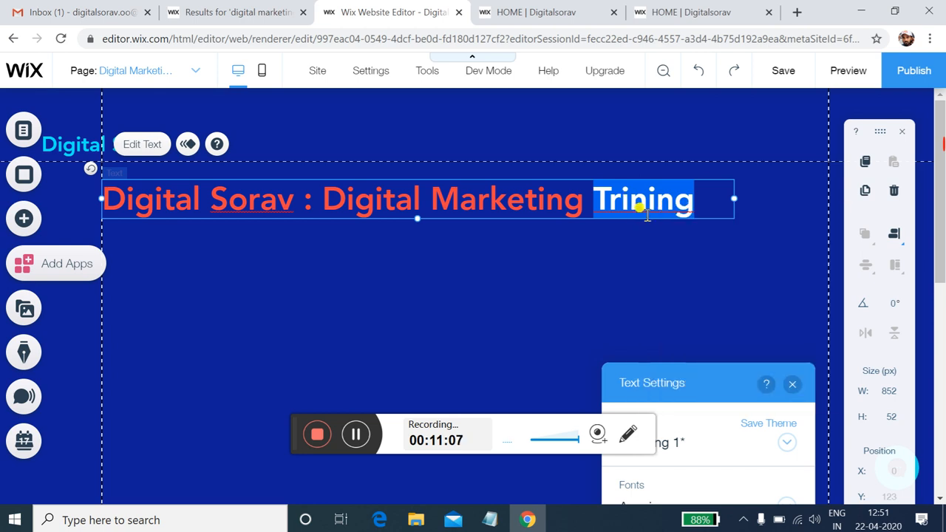
pyautogui.click(541, 323)
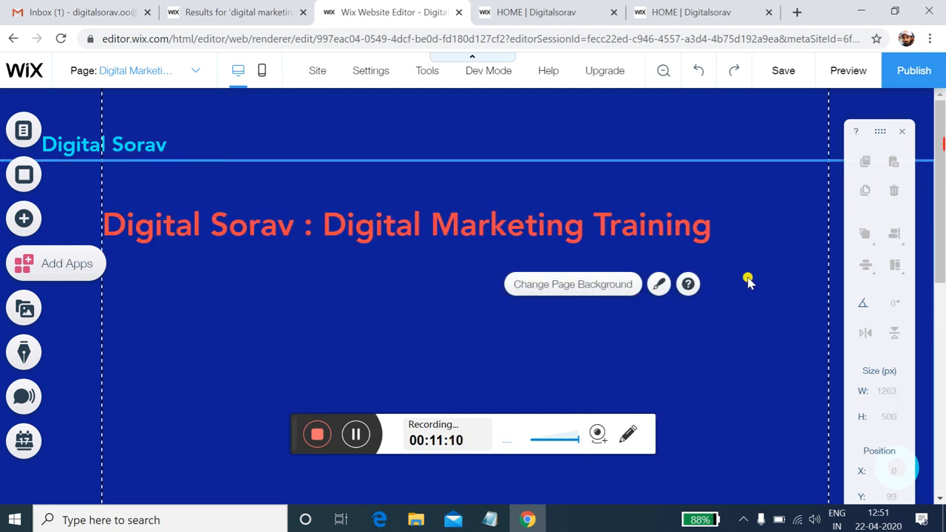
# Change the page background color to white #FFFFFF.
pyautogui.moveTo(945, 238)
pyautogui.mouseDown()
pyautogui.moveTo(944, 459)
pyautogui.moveTo(944, 241)
pyautogui.mouseUp()
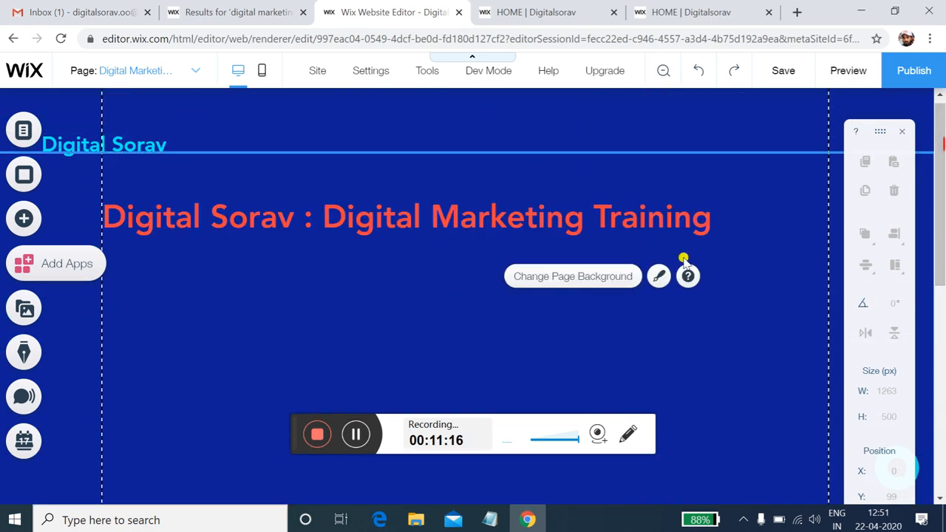
pyautogui.click(573, 277)
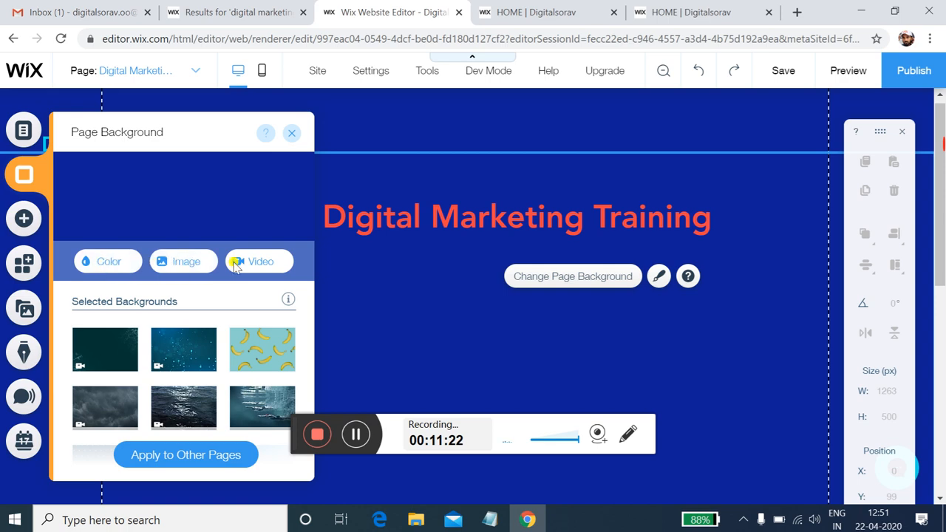
pyautogui.click(121, 266)
pyautogui.click(122, 261)
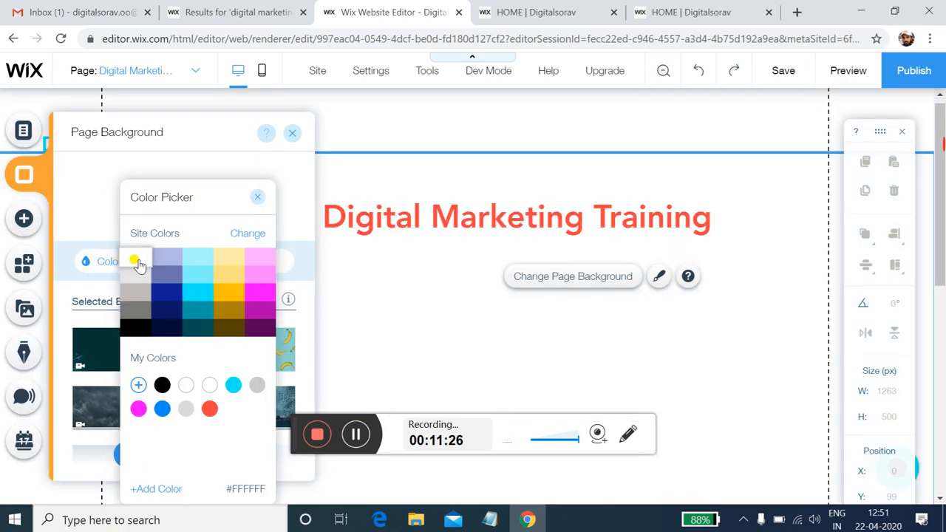
pyautogui.click(257, 200)
pyautogui.click(292, 133)
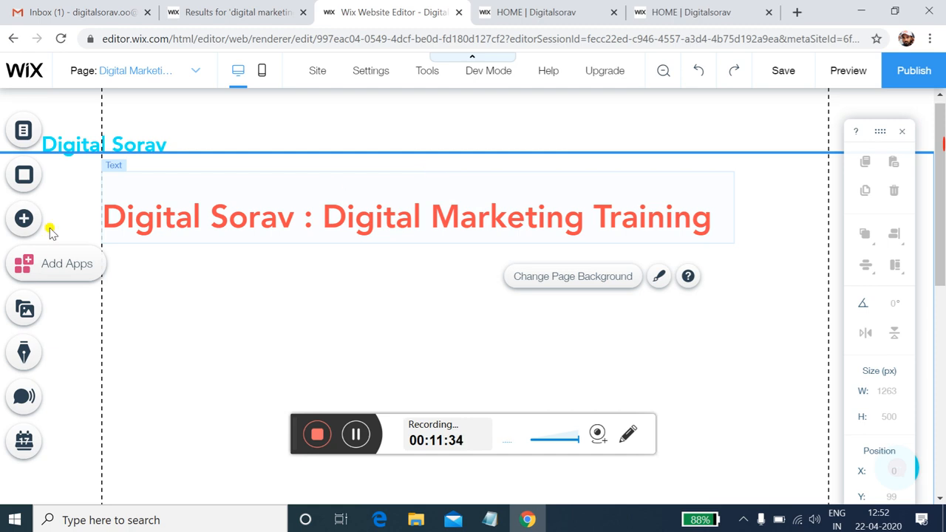
# Check the app market and the options for adding an image, and publish the updated site.
pyautogui.click(45, 277)
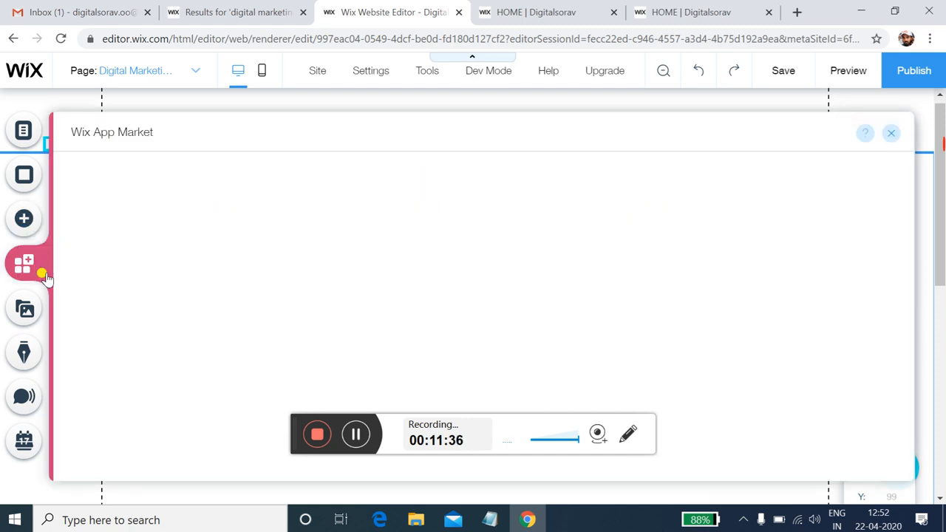
pyautogui.click(24, 220)
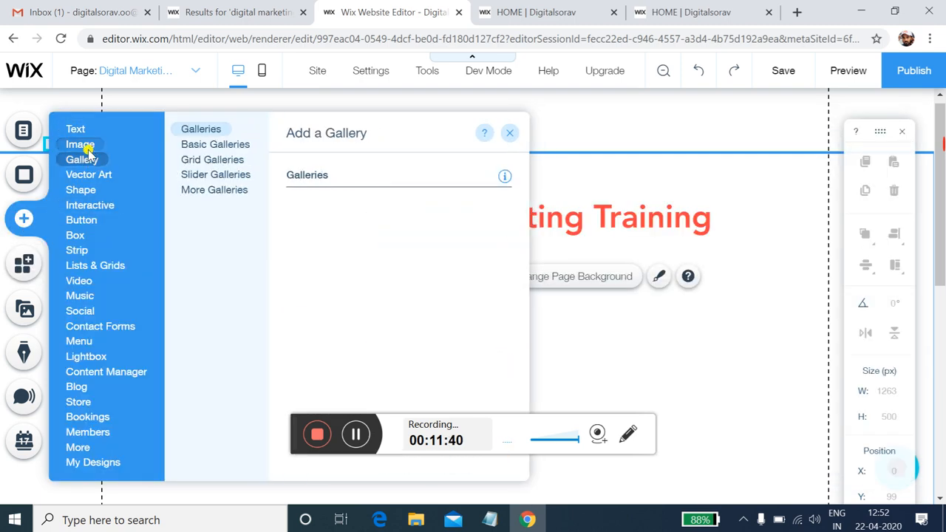
pyautogui.moveTo(87, 147)
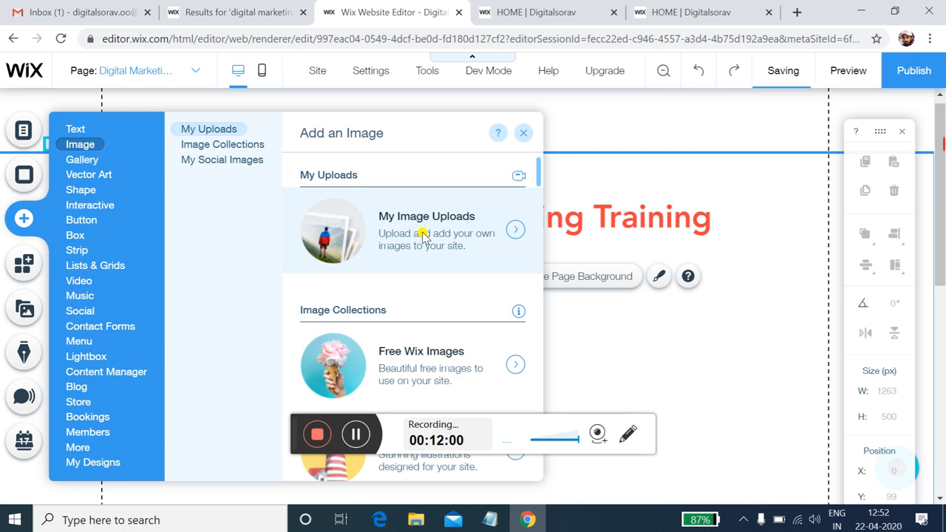
pyautogui.click(525, 135)
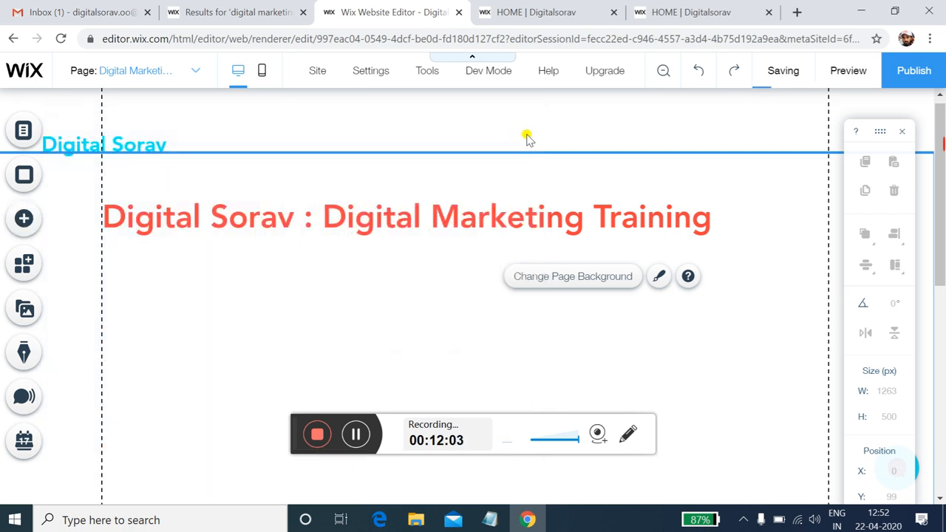
pyautogui.click(919, 78)
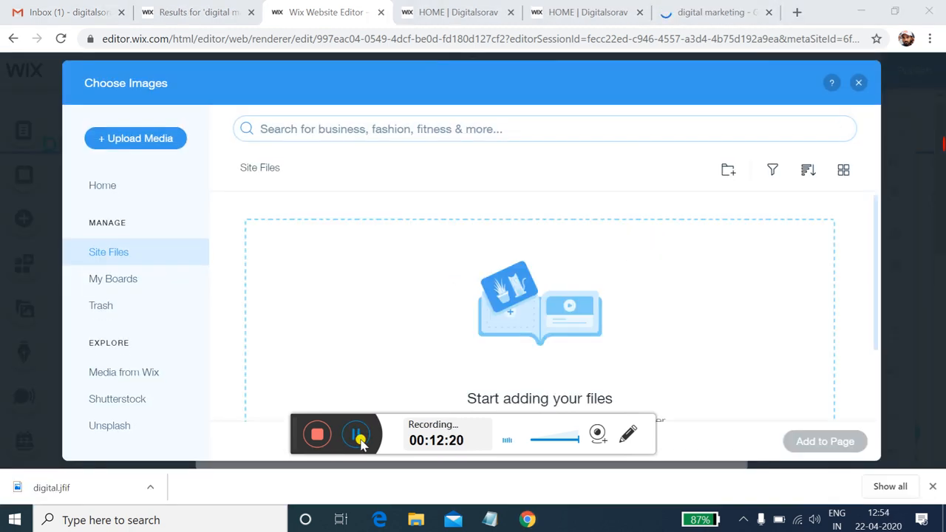
# Upload the image file digital.jfif from the computer's Downloads folder to the site files.
pyautogui.click(163, 148)
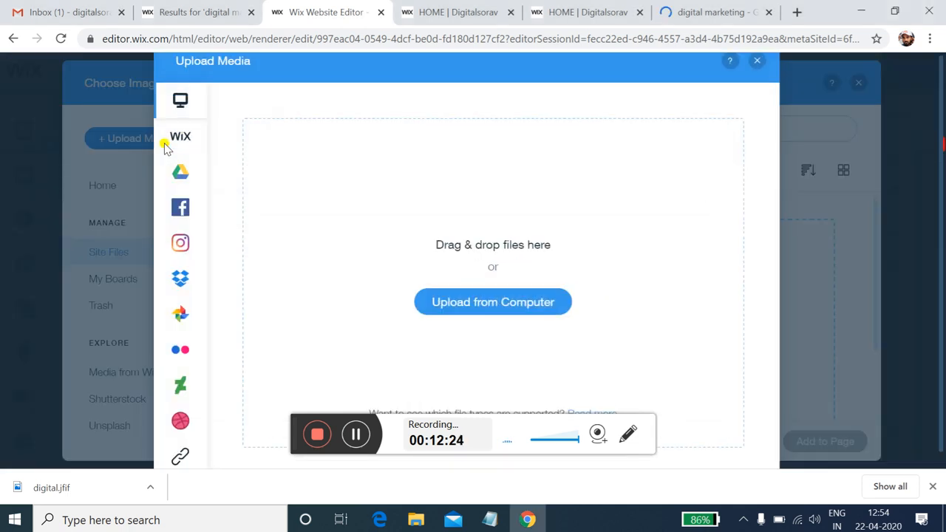
pyautogui.click(460, 302)
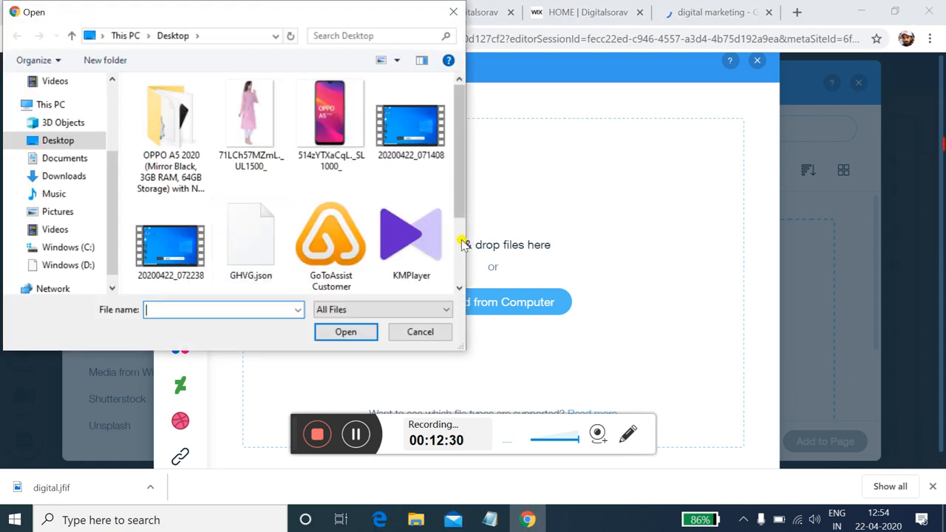
pyautogui.scroll(-2, 461, 242)
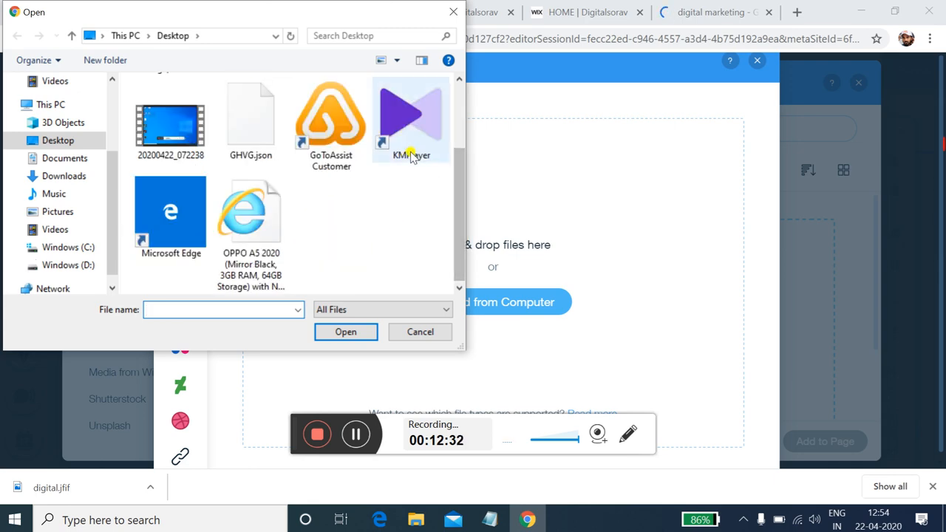
pyautogui.scroll(3, 107, 103)
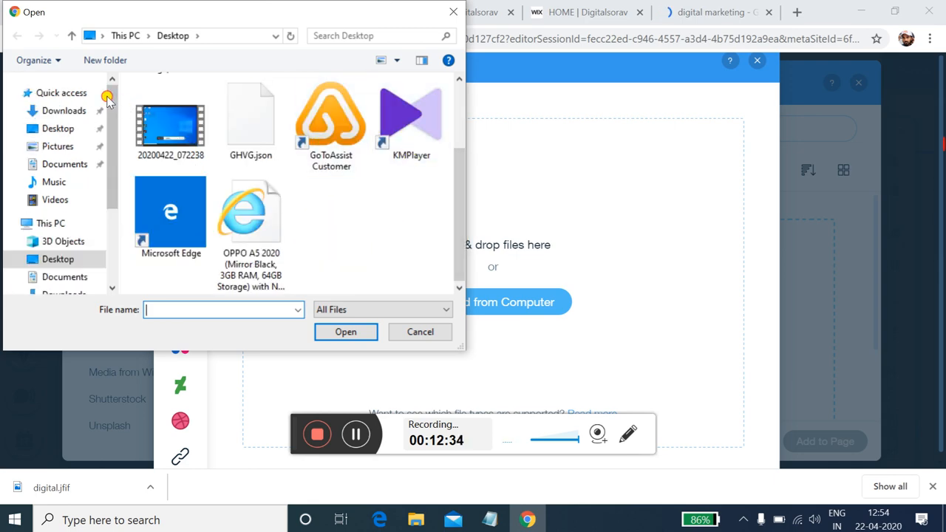
pyautogui.click(83, 111)
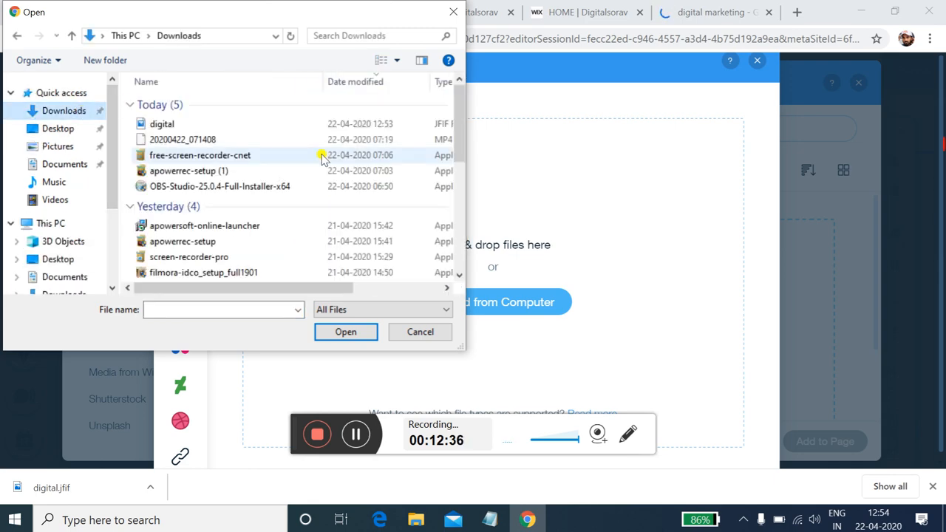
pyautogui.click(313, 124)
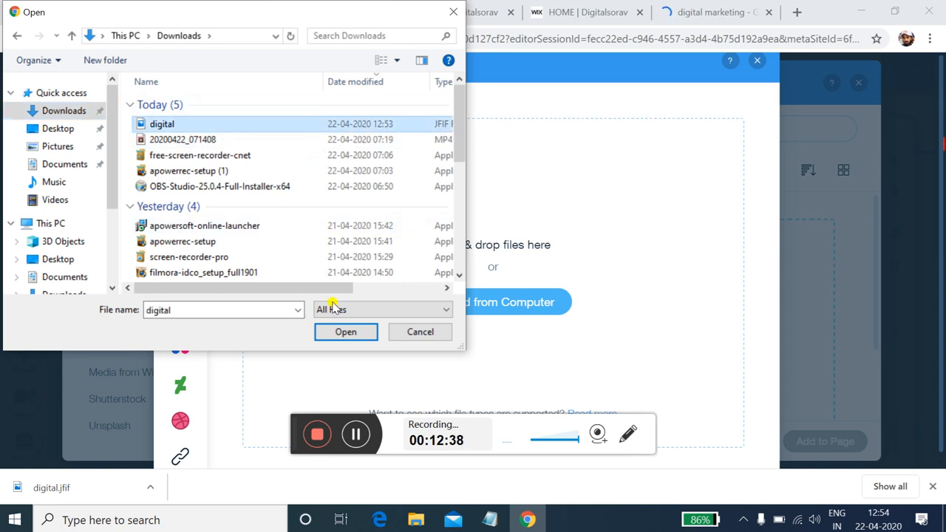
pyautogui.click(342, 332)
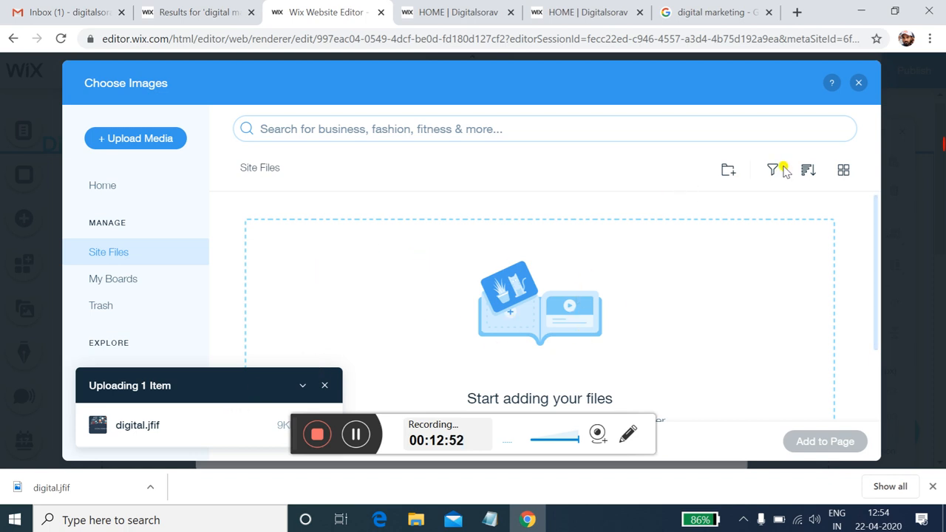
# Upload digital.jfif from the Downloads folder a second time and add the uploaded image to the page.
pyautogui.moveTo(878, 212); pyautogui.dragTo(881, 337)
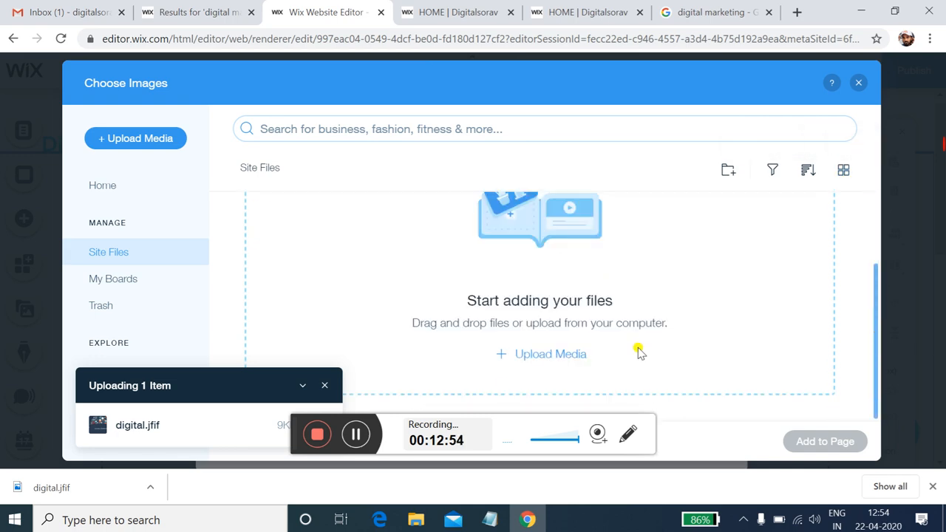
pyautogui.click(536, 355)
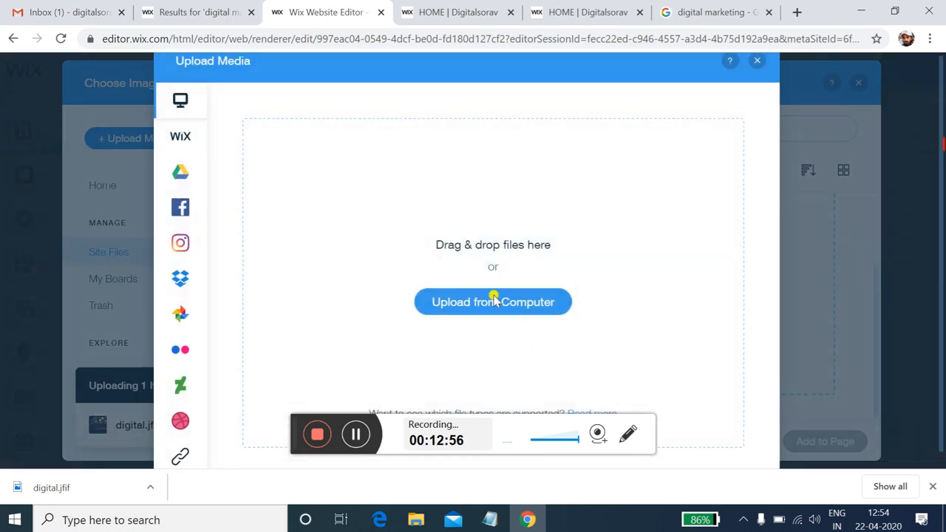
pyautogui.click(492, 300)
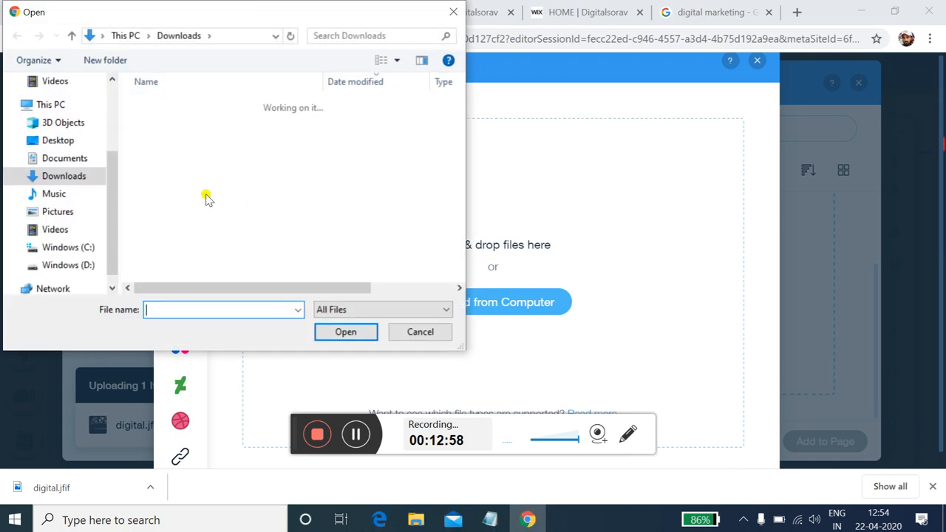
pyautogui.click(182, 126)
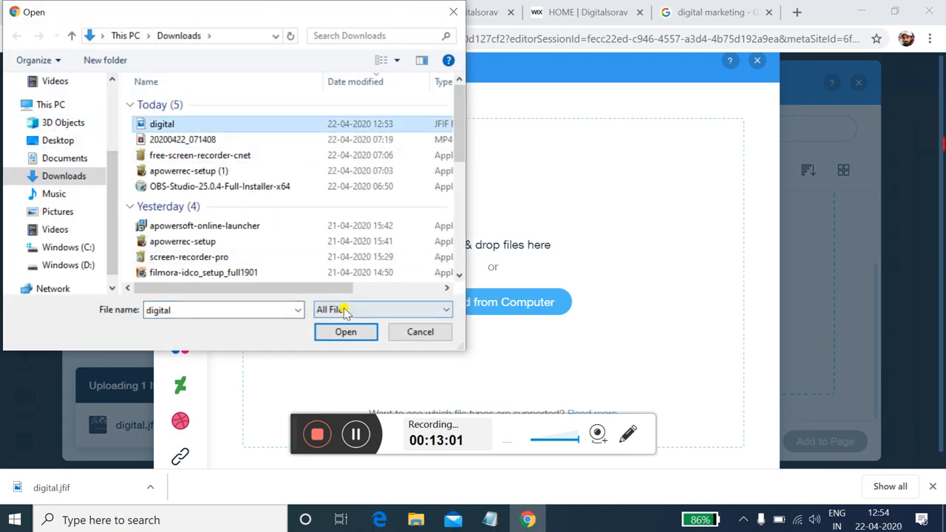
pyautogui.click(348, 332)
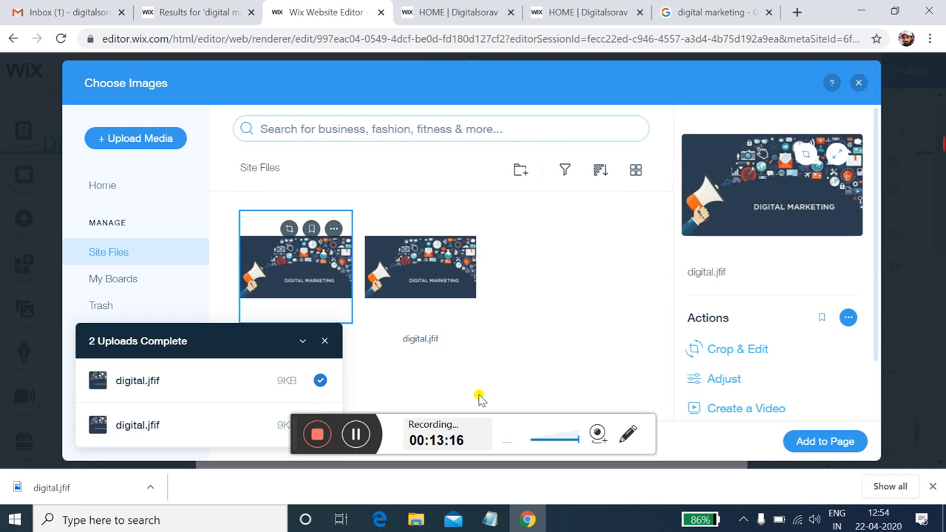
pyautogui.click(812, 447)
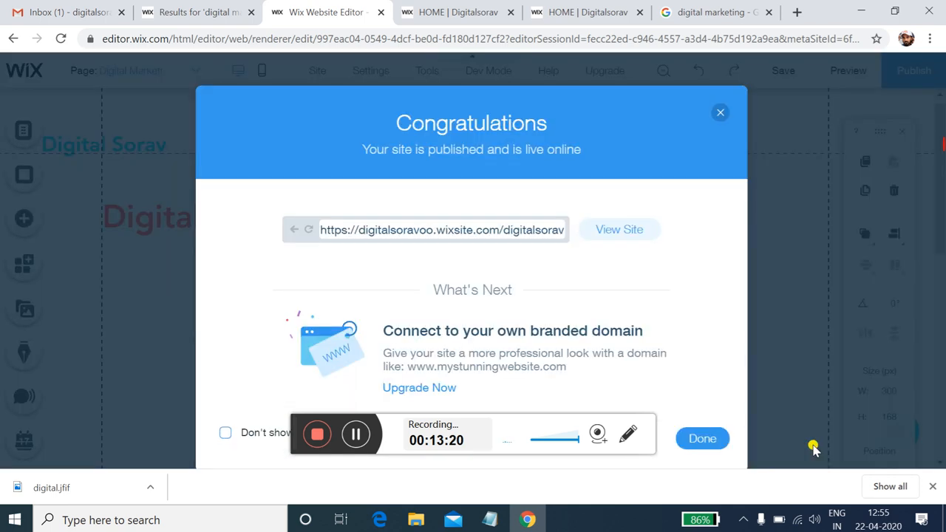
pyautogui.click(691, 440)
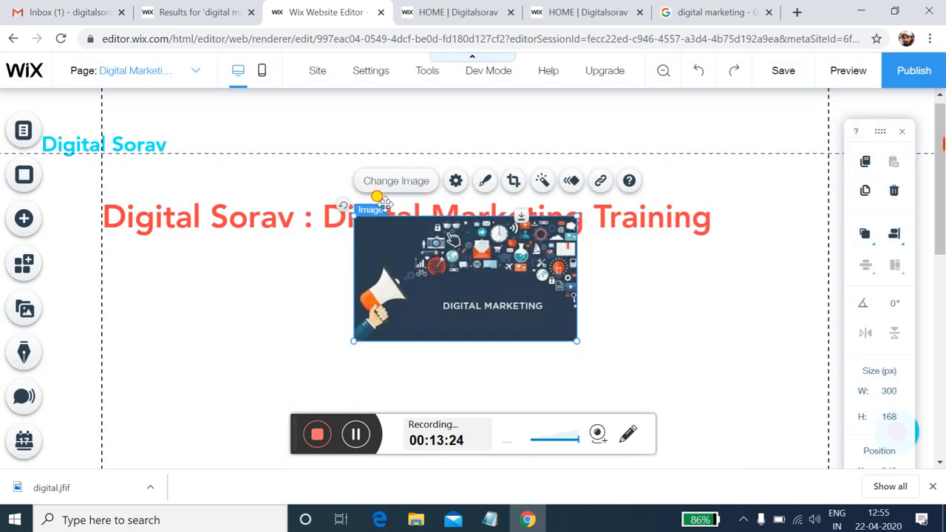
# Move the heading down the page and place the image just below the header near the page's left margin.
pyautogui.moveTo(383, 204); pyautogui.dragTo(218, 81)
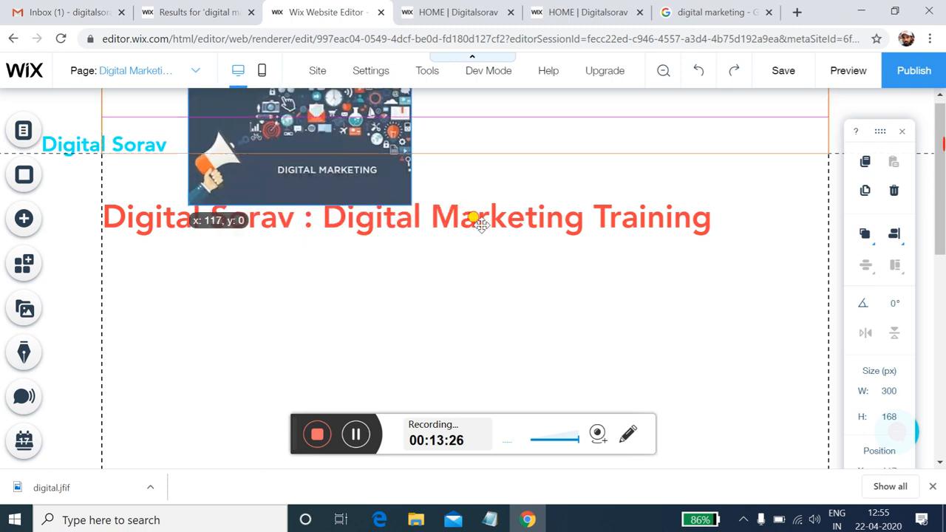
pyautogui.moveTo(481, 224); pyautogui.dragTo(506, 379)
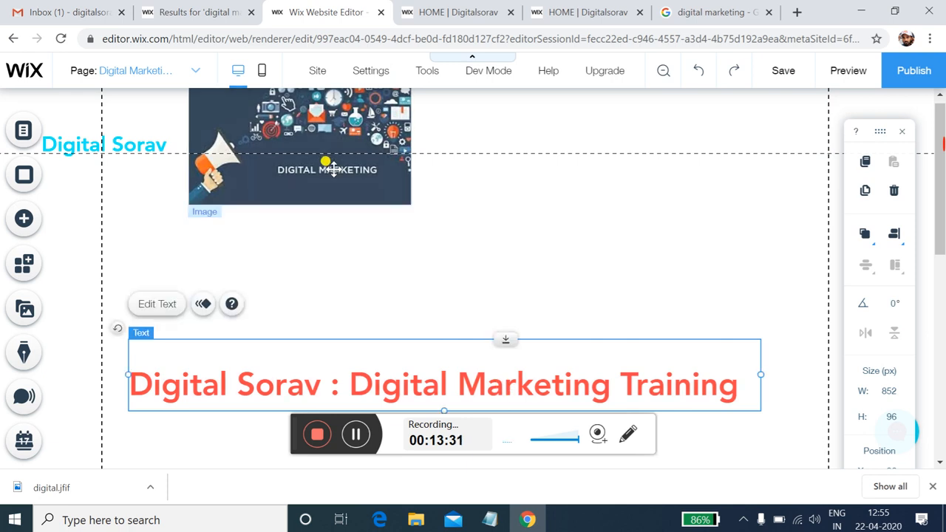
pyautogui.moveTo(320, 169); pyautogui.dragTo(249, 243)
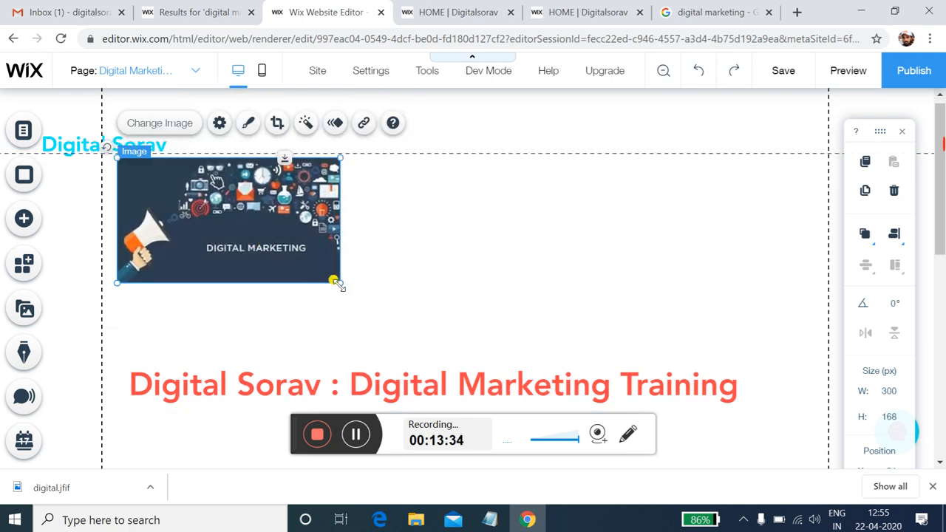
# Enlarge the image to about 470 by 263 px and move the heading beneath it, aligned to the page's left margin.
pyautogui.moveTo(476, 314); pyautogui.dragTo(599, 321)
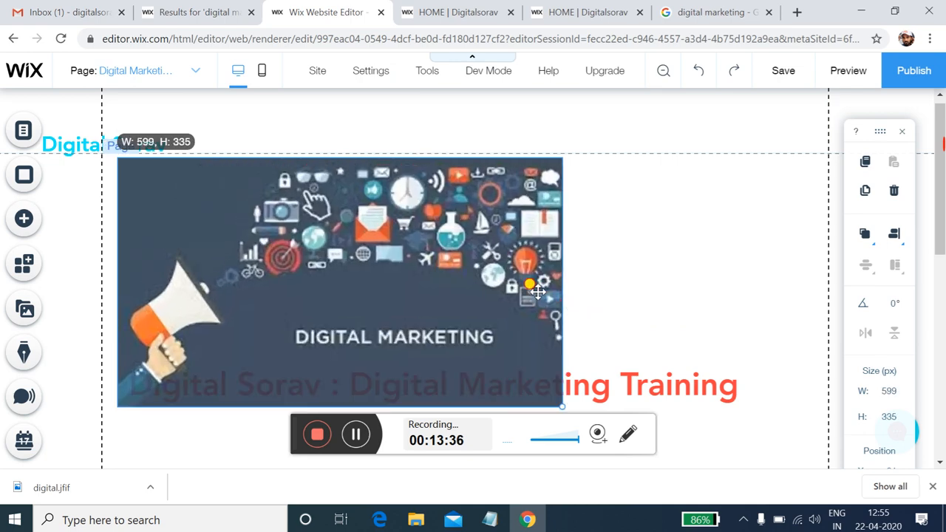
pyautogui.moveTo(505, 281)
pyautogui.mouseDown()
pyautogui.moveTo(501, 274)
pyautogui.moveTo(503, 286)
pyautogui.mouseUp()
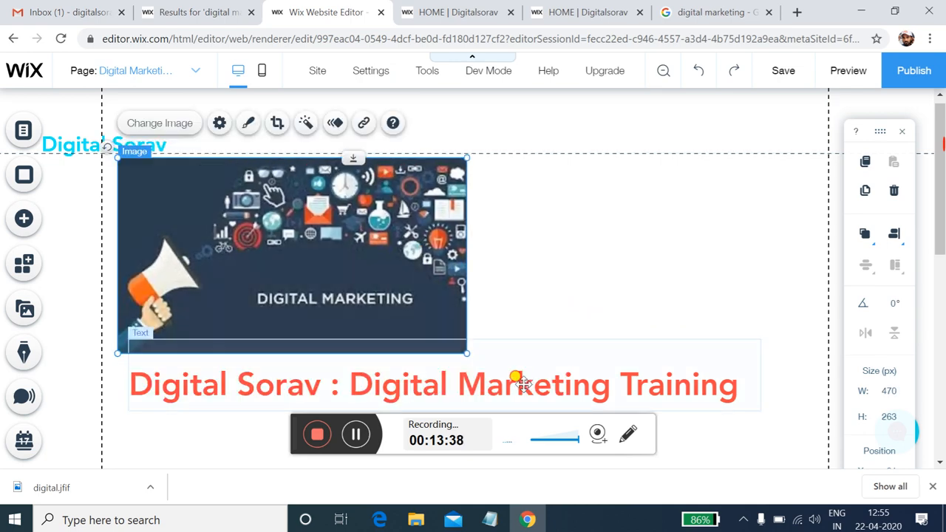
pyautogui.click(496, 413)
pyautogui.moveTo(501, 418); pyautogui.dragTo(485, 395)
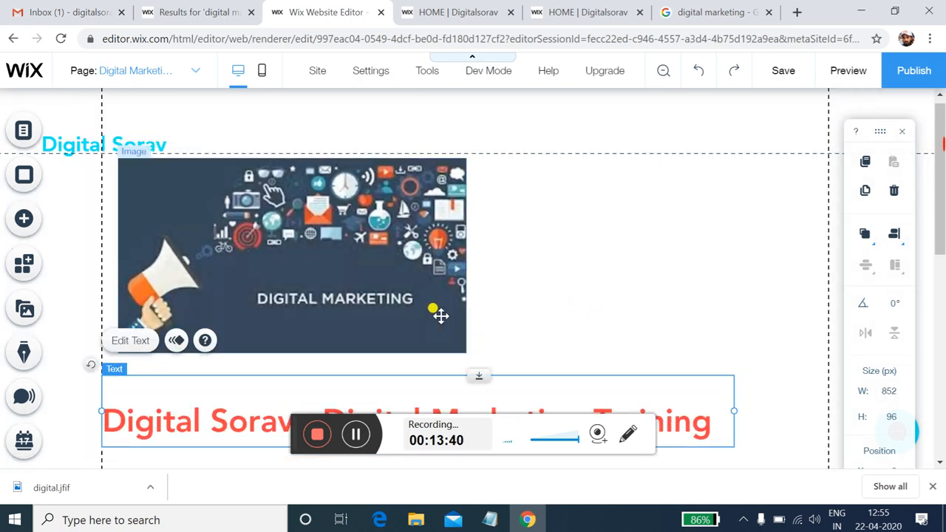
# Move the image toward the middle of the page above the heading and enlarge it to about 530 by 295 px.
pyautogui.moveTo(441, 316); pyautogui.dragTo(611, 320)
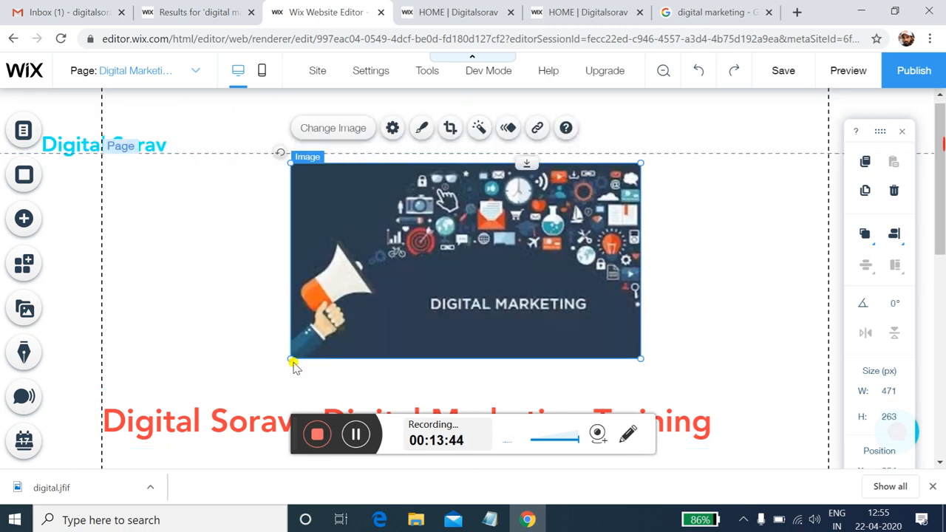
pyautogui.moveTo(292, 359); pyautogui.dragTo(204, 305)
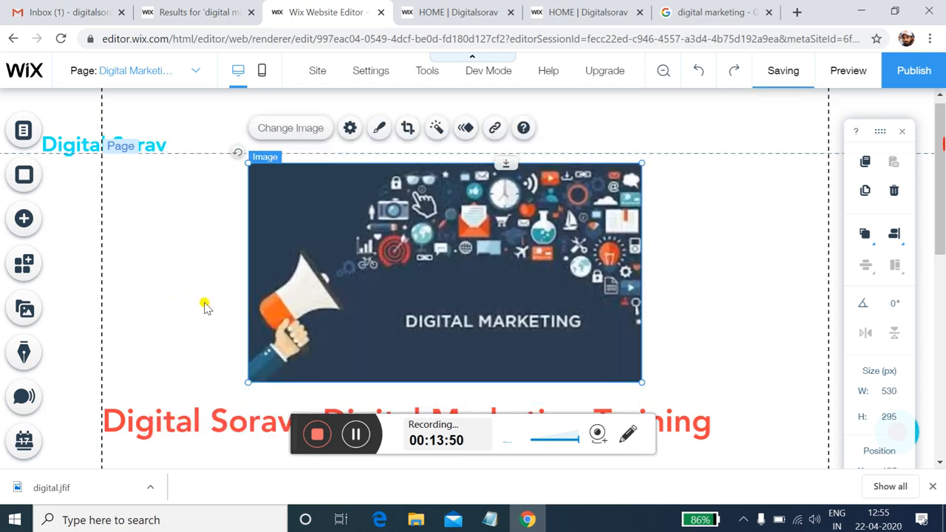